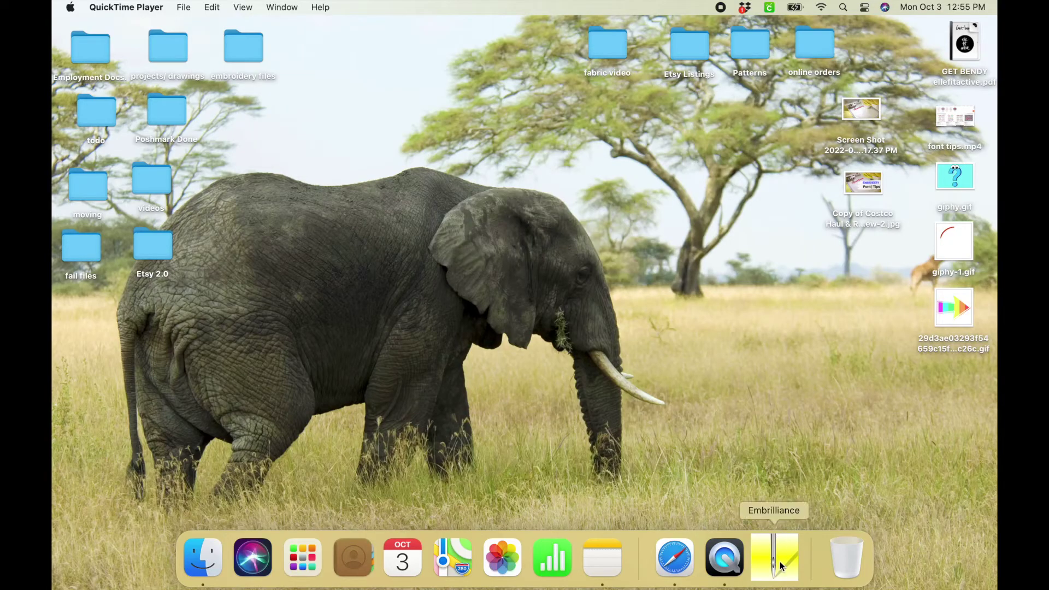
- Launch Embrilliance in Express Mode without a serial number and maximize its window
{"action": "left_click", "coordinate": [779, 561]}
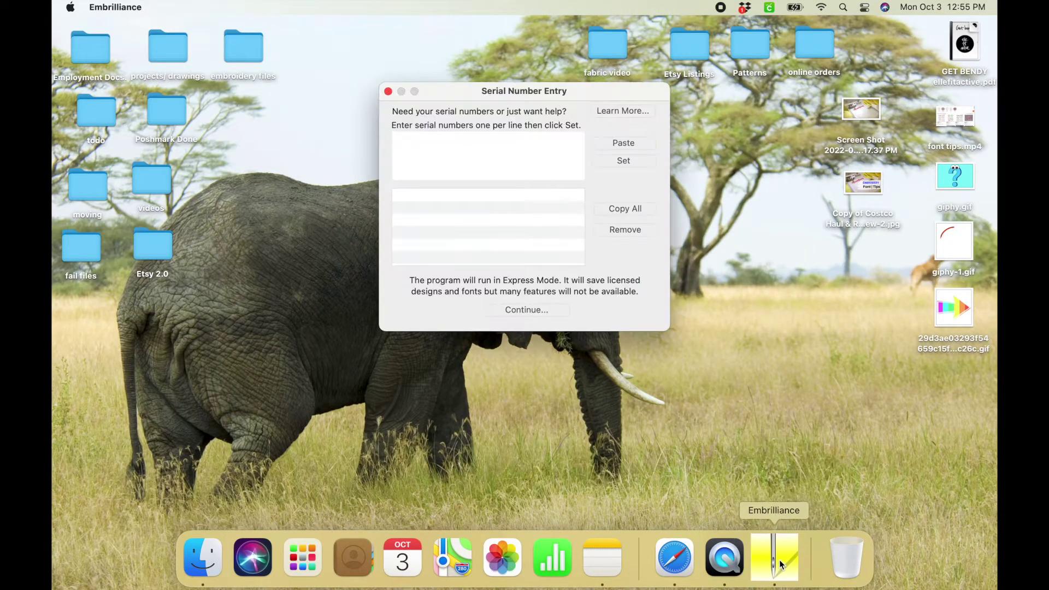
{"action": "left_click", "coordinate": [533, 309]}
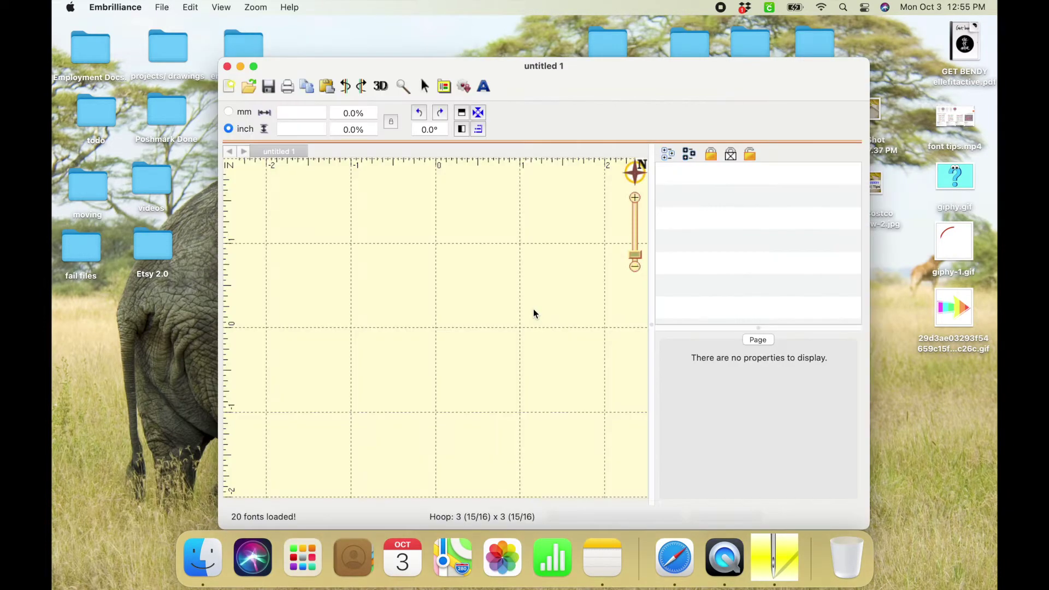
{"action": "left_click", "coordinate": [255, 66]}
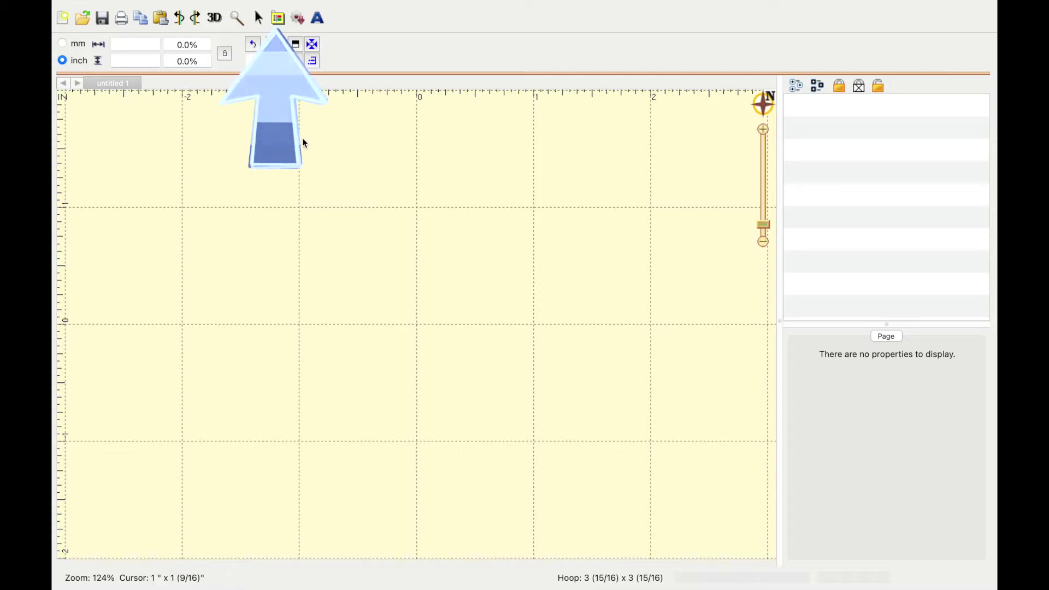
- In the Hoops preferences, switch the hoop format to CSD, then back to PES
{"action": "left_click", "coordinate": [278, 18]}
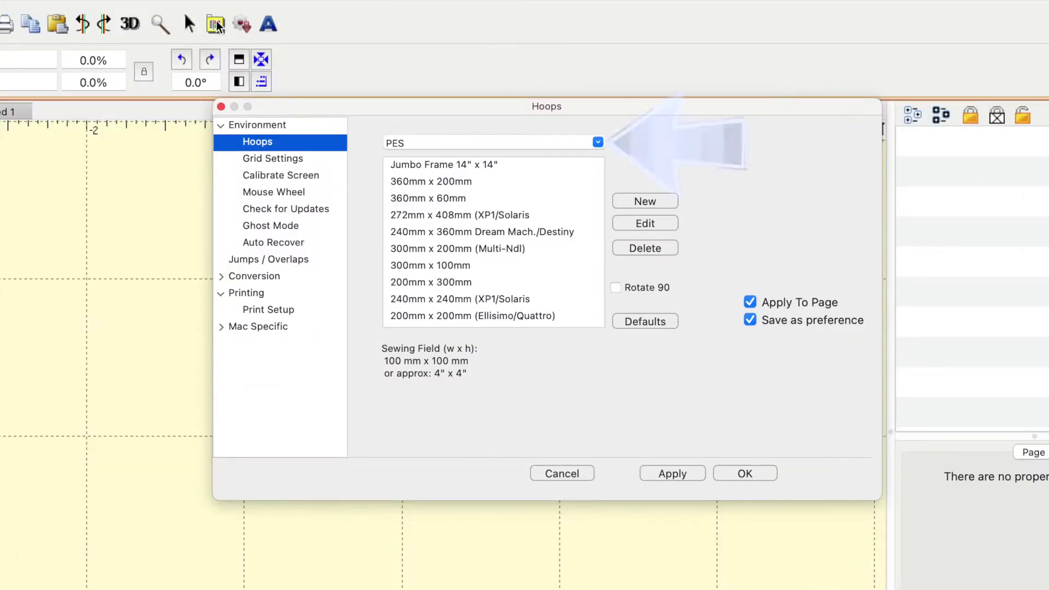
{"action": "left_click", "coordinate": [273, 143]}
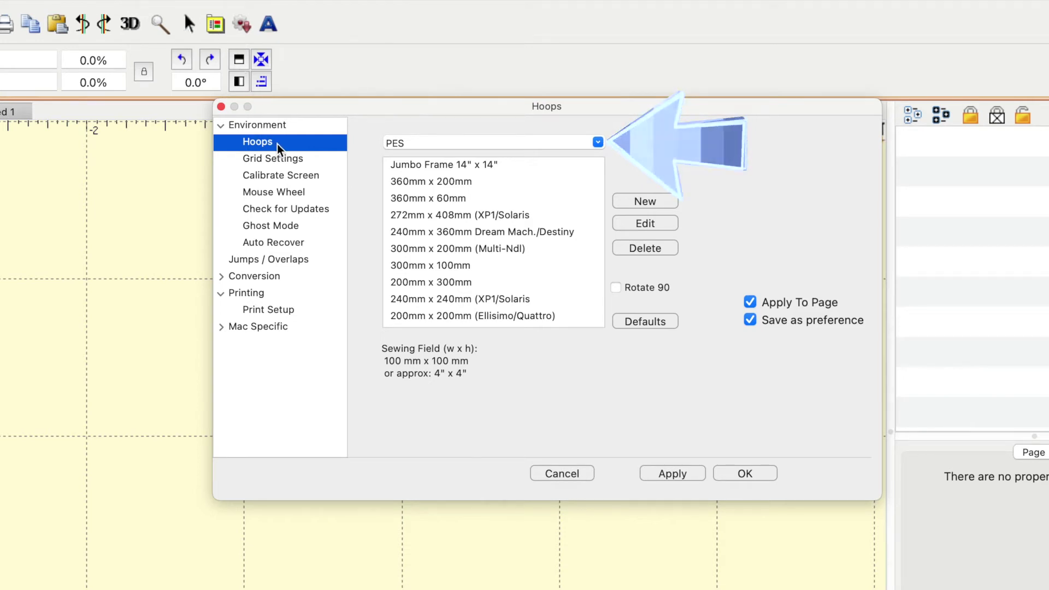
{"action": "left_click", "coordinate": [598, 141]}
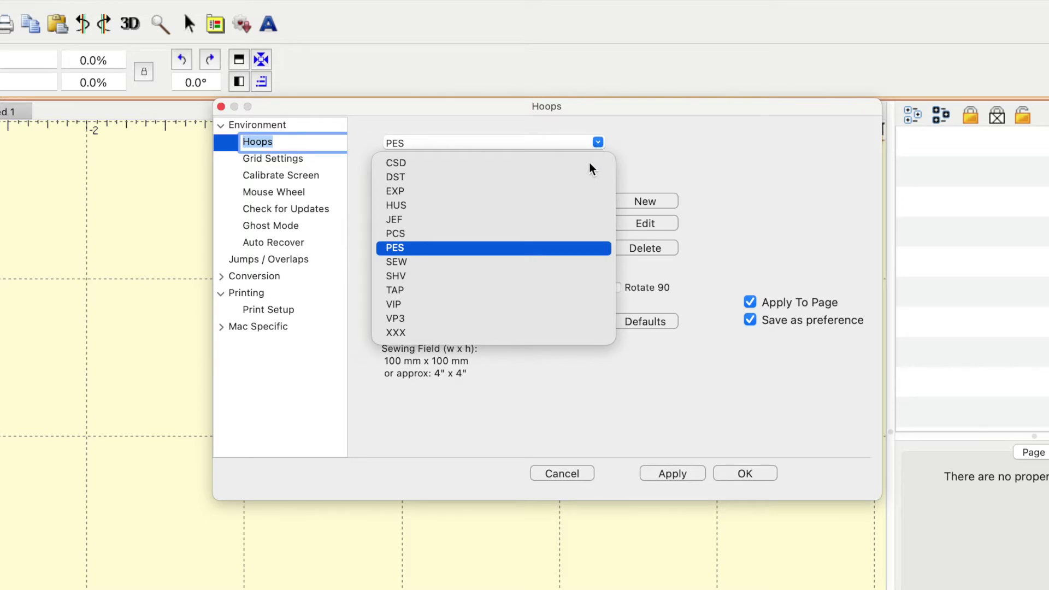
{"action": "left_click", "coordinate": [504, 163]}
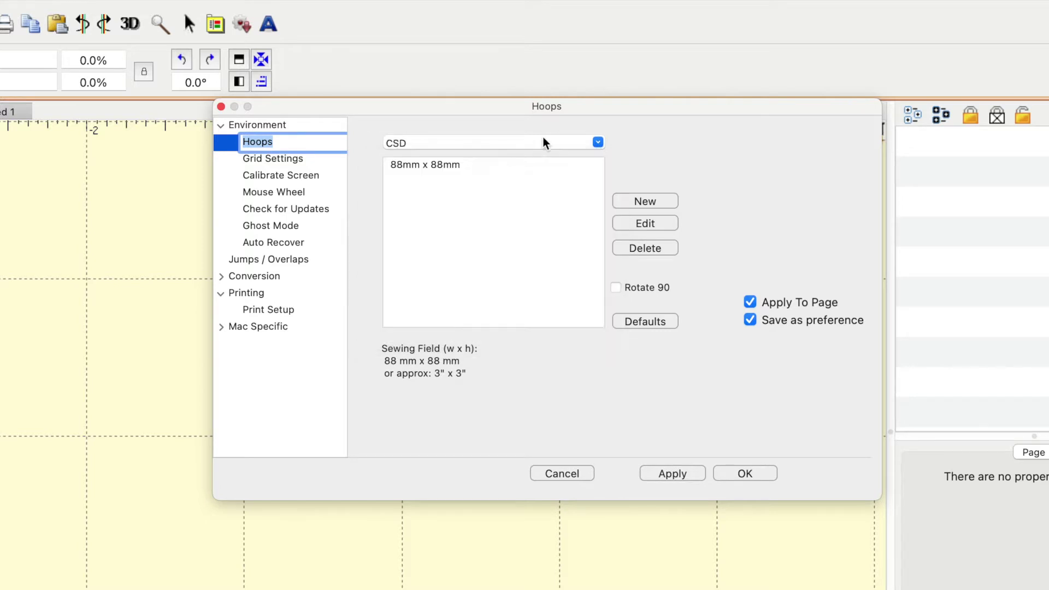
{"action": "left_click", "coordinate": [597, 141]}
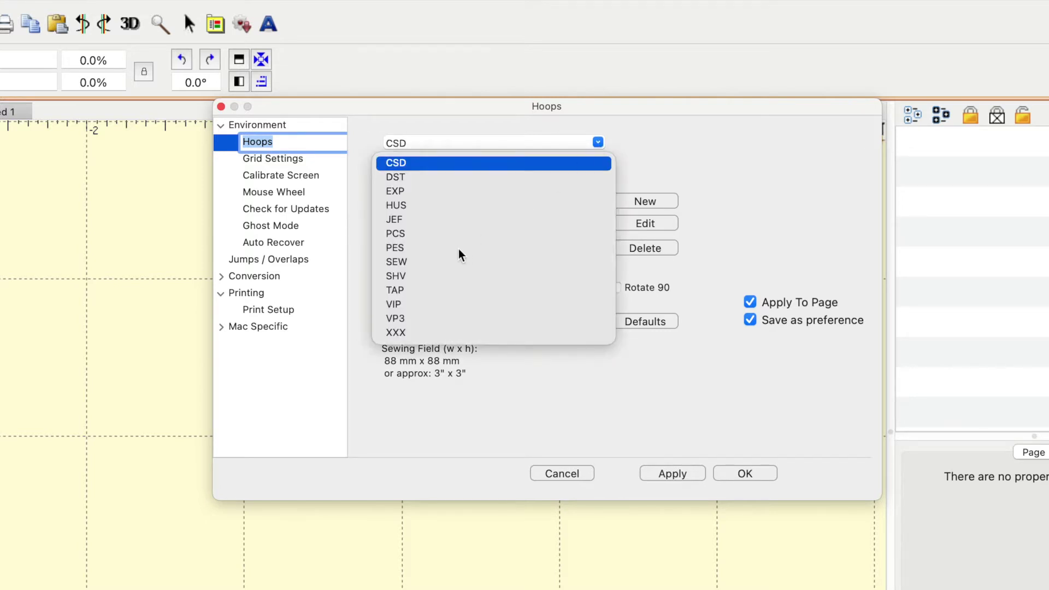
{"action": "left_click", "coordinate": [403, 249]}
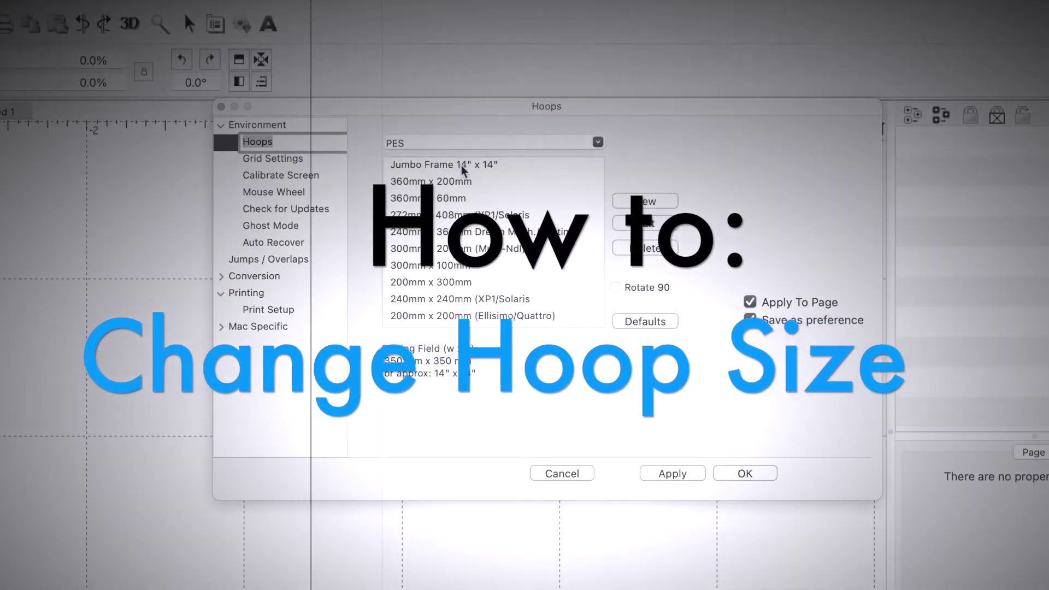
- Preview several PES hoops, from the 70mm x 41mm oval to the 100mm x 180mm Continuous
{"action": "scroll", "coordinate": [494, 208], "scroll_direction": "down", "scroll_amount": 5}
{"action": "left_click", "coordinate": [490, 235]}
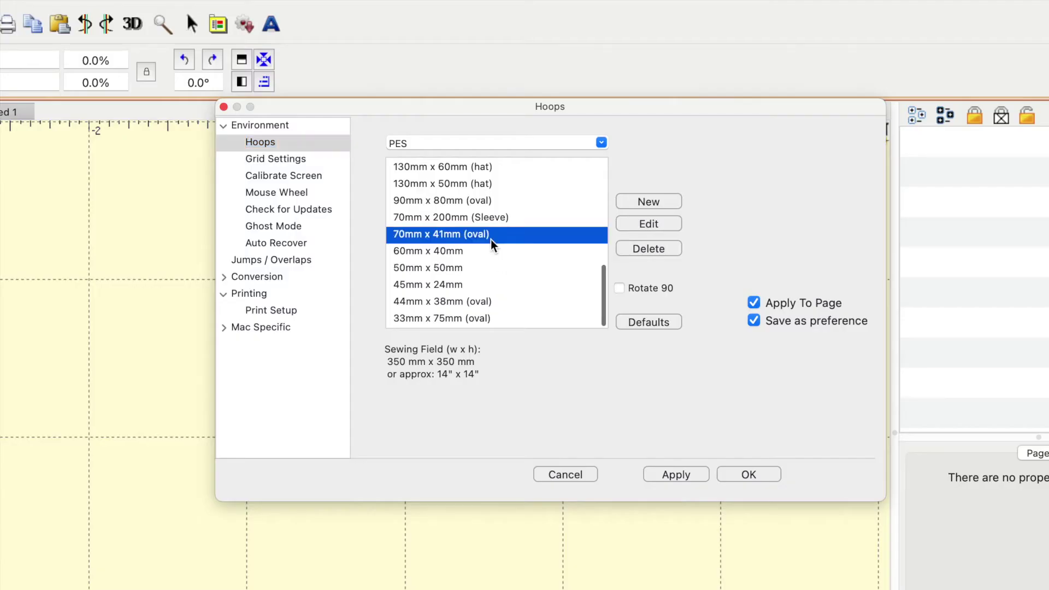
{"action": "left_click", "coordinate": [513, 218]}
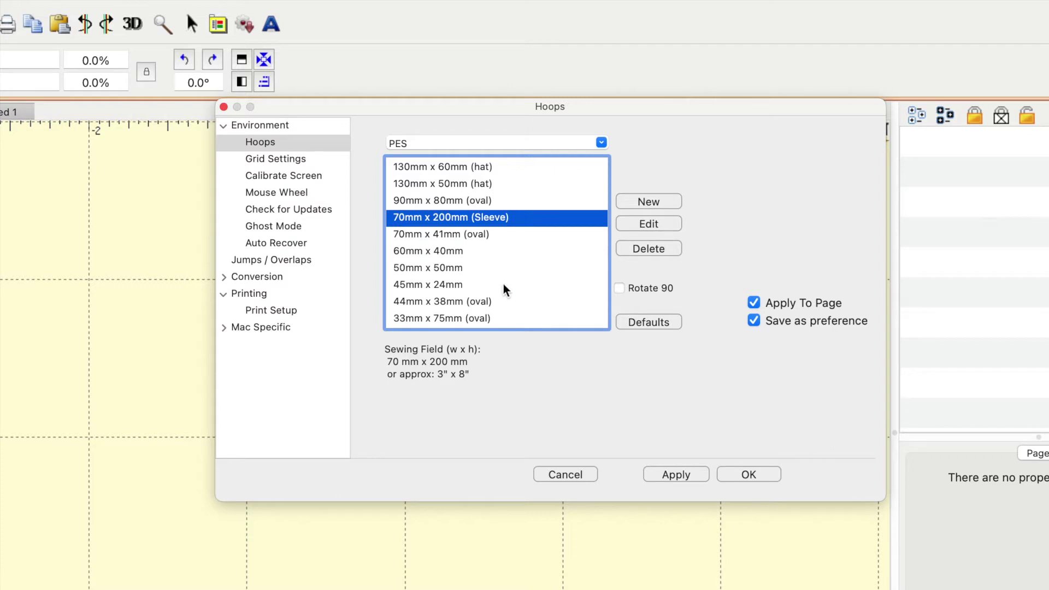
{"action": "left_click", "coordinate": [501, 268]}
{"action": "scroll", "coordinate": [500, 267], "scroll_direction": "up", "scroll_amount": 2}
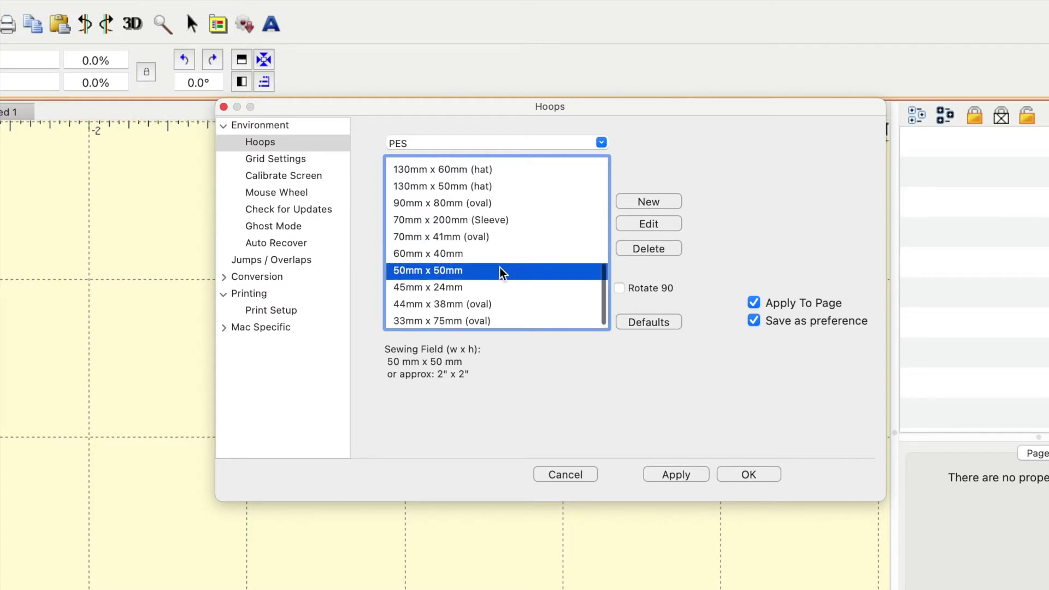
{"action": "scroll", "coordinate": [499, 267], "scroll_direction": "up", "scroll_amount": 3}
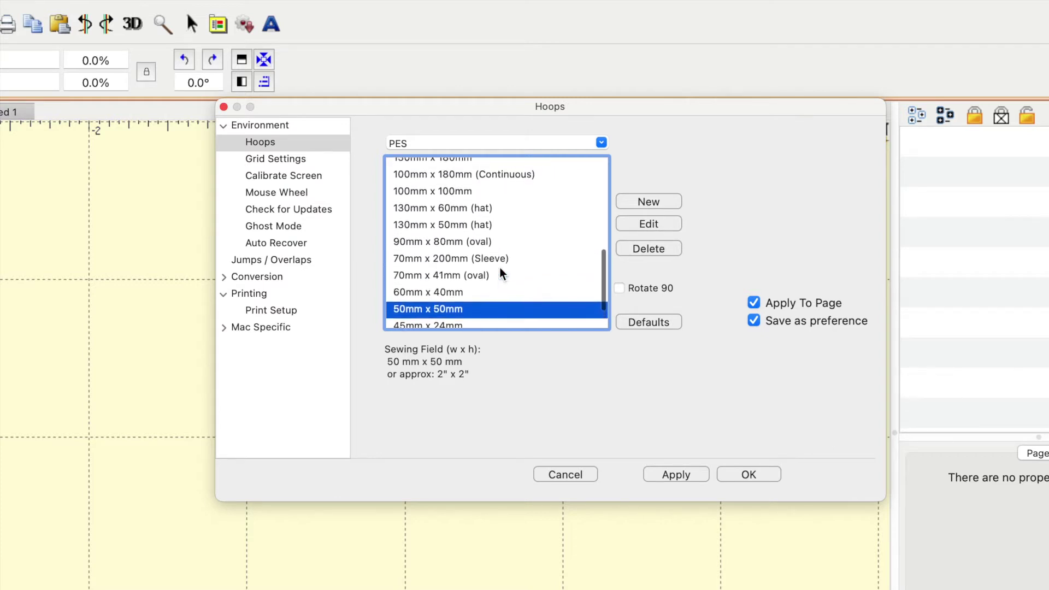
{"action": "left_click", "coordinate": [455, 168]}
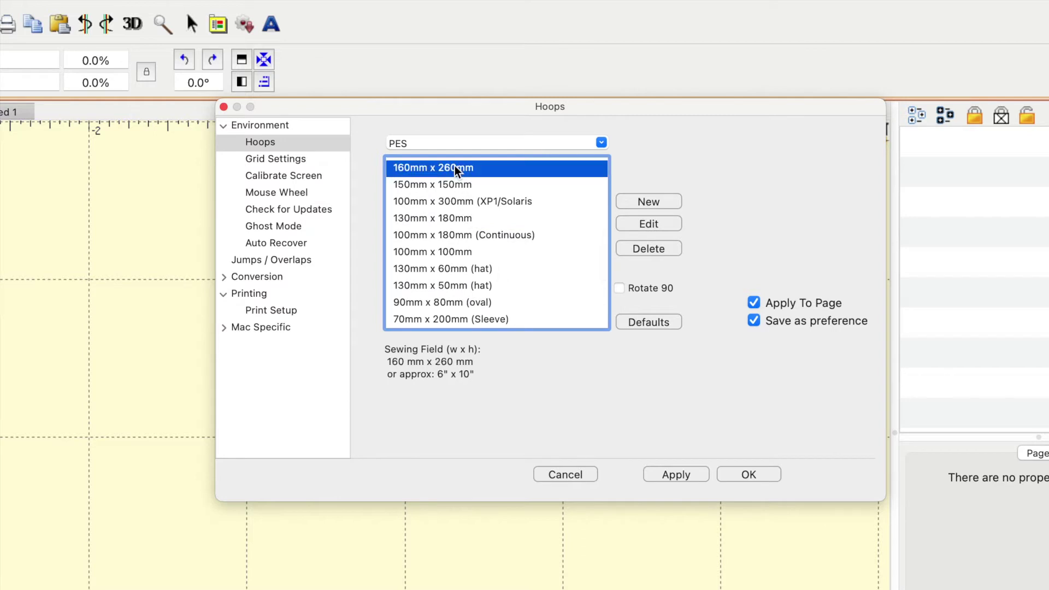
{"action": "left_click", "coordinate": [463, 184]}
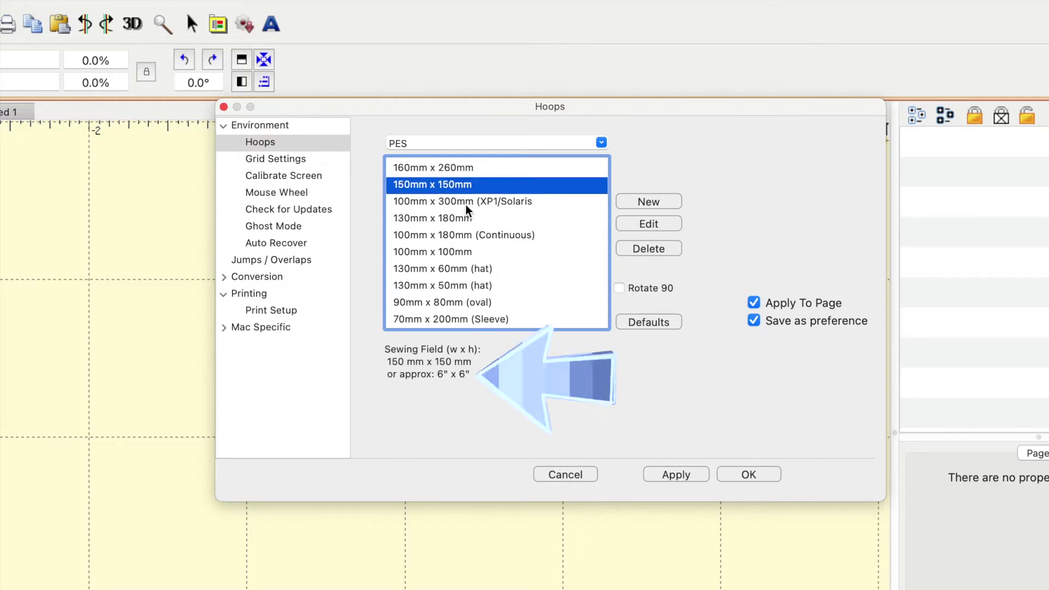
{"action": "left_click", "coordinate": [466, 206]}
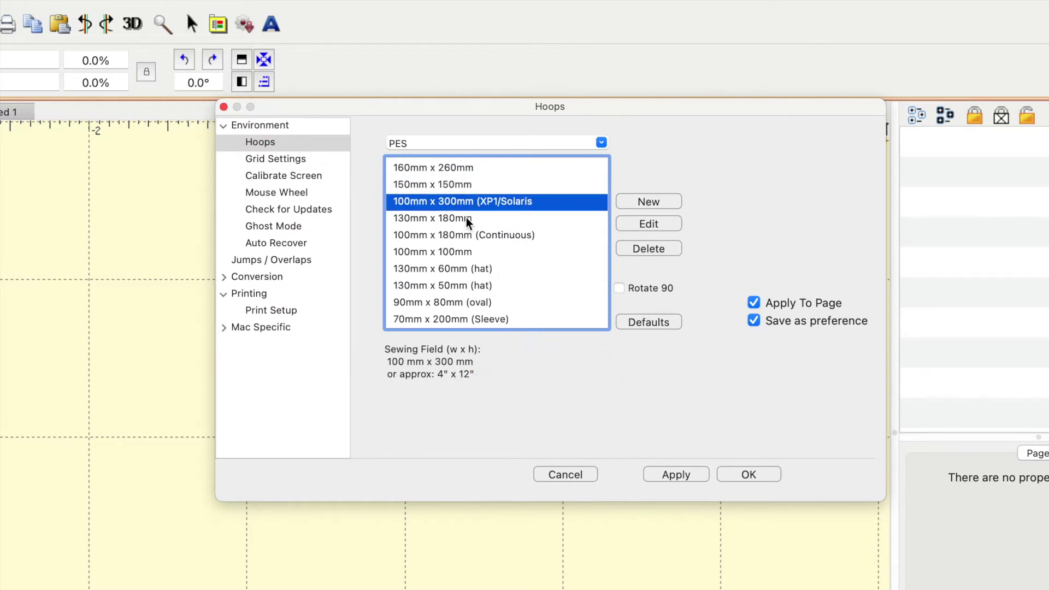
{"action": "left_click", "coordinate": [467, 217]}
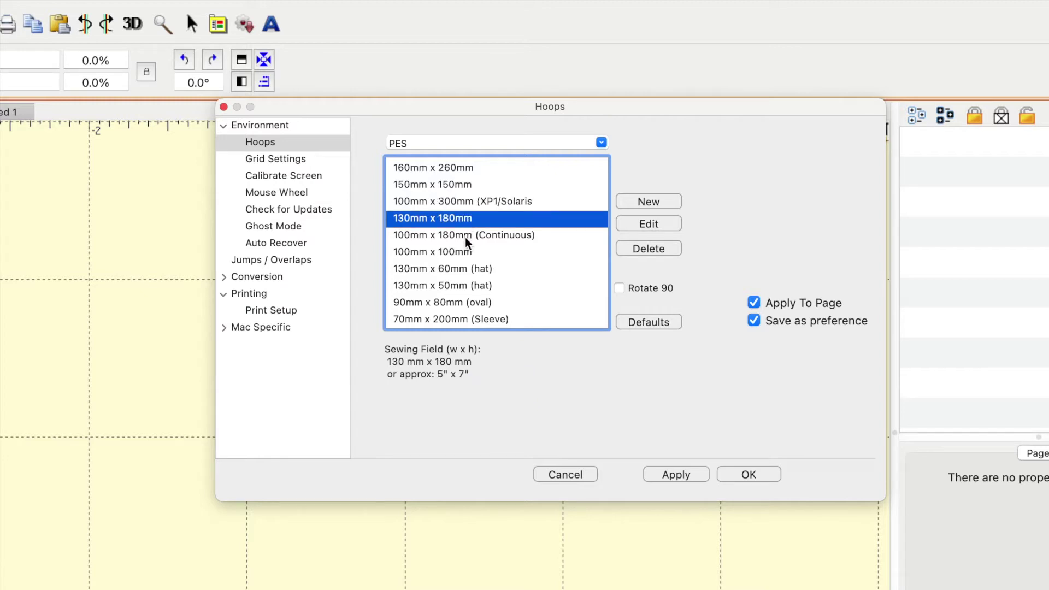
{"action": "left_click", "coordinate": [466, 236]}
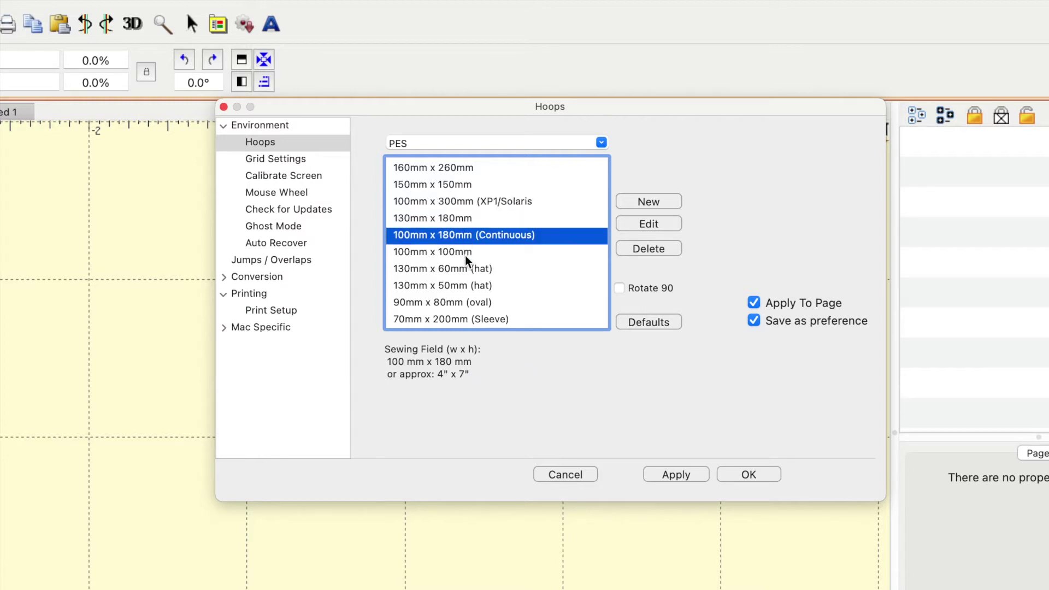
- Select the 100mm x 100mm hoop, apply it to the page, and close the preferences
{"action": "left_click", "coordinate": [465, 255]}
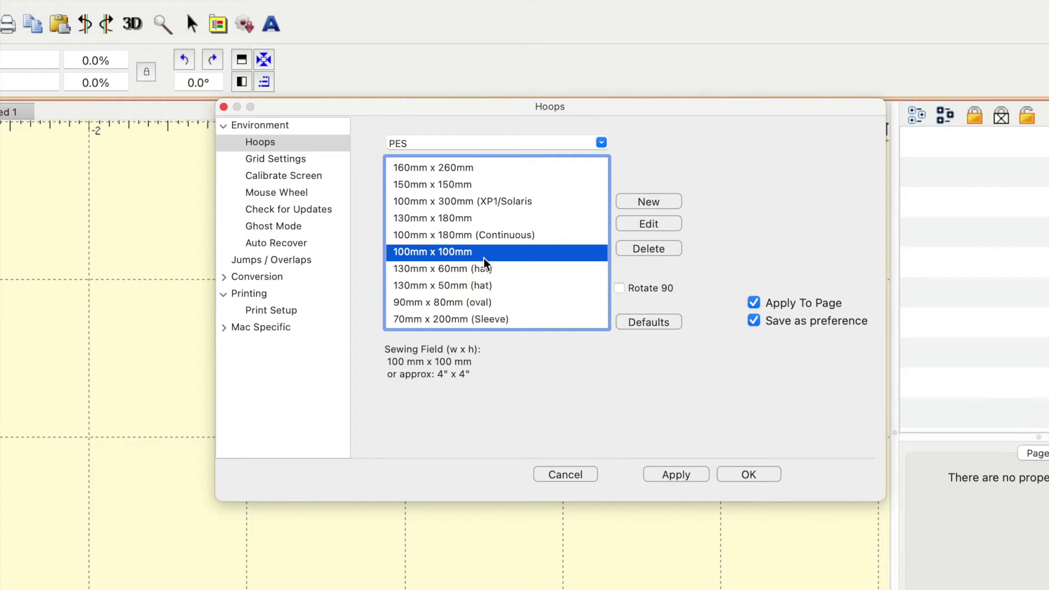
{"action": "left_click", "coordinate": [484, 268]}
{"action": "left_click", "coordinate": [490, 252]}
{"action": "left_click", "coordinate": [683, 474]}
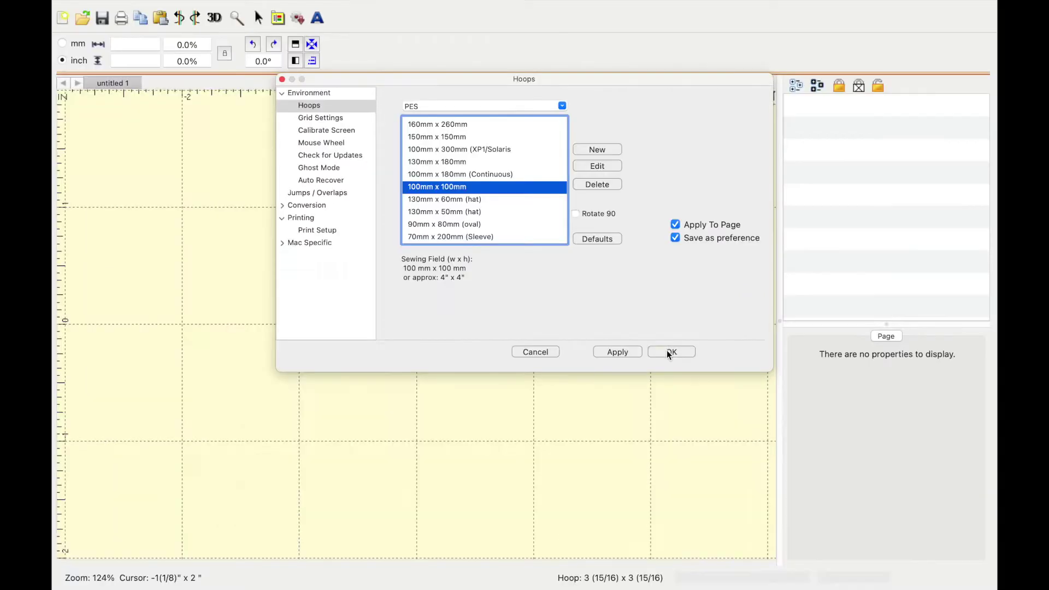
{"action": "left_click", "coordinate": [749, 474]}
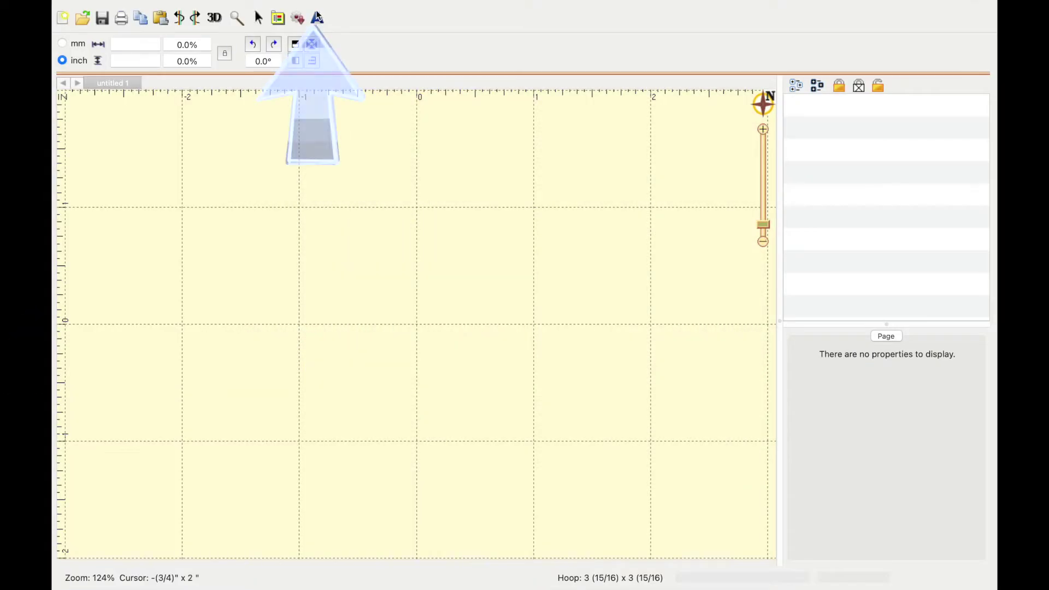
- Add ABC lettering in the Block font and scroll through the installed fonts
{"action": "left_click", "coordinate": [318, 18]}
{"action": "left_click", "coordinate": [875, 389]}
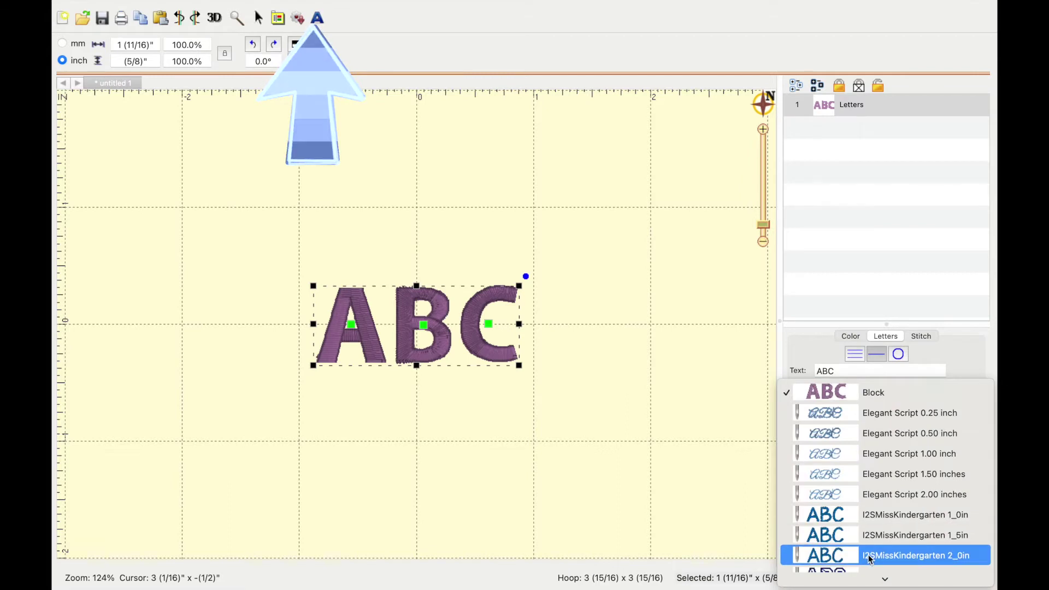
{"action": "scroll", "coordinate": [870, 546], "scroll_direction": "down", "scroll_amount": 5}
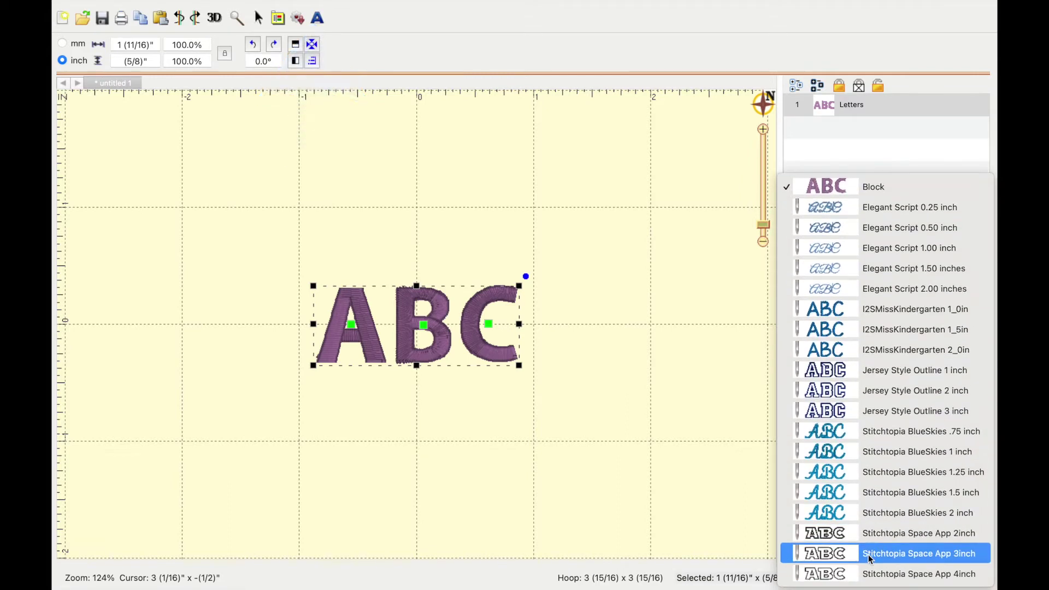
- Keep the Block font and load embrilliance.com in Safari
{"action": "left_click", "coordinate": [883, 195]}
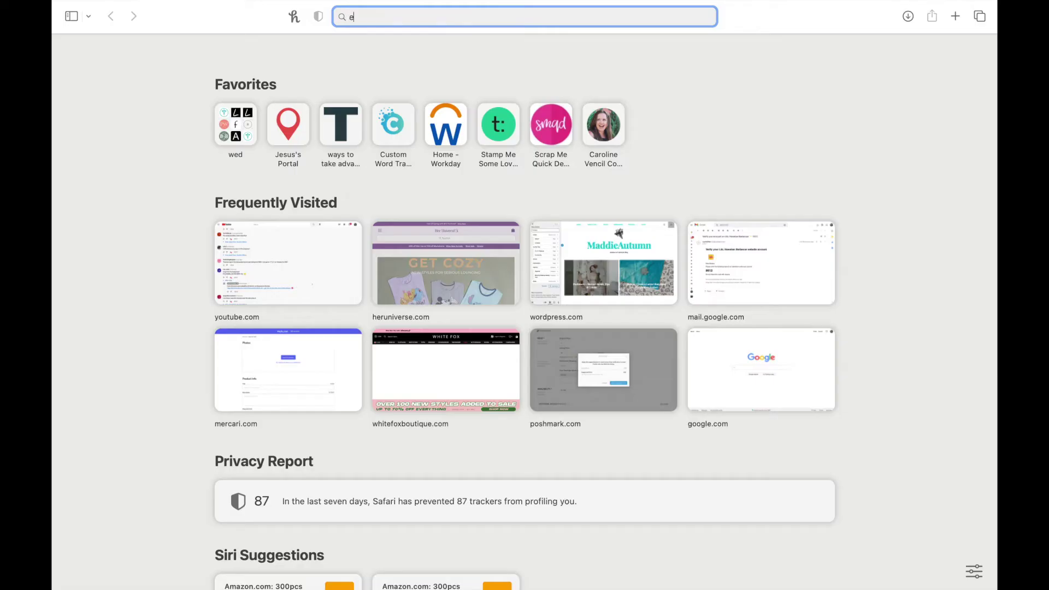
{"action": "type", "text": "mb"}
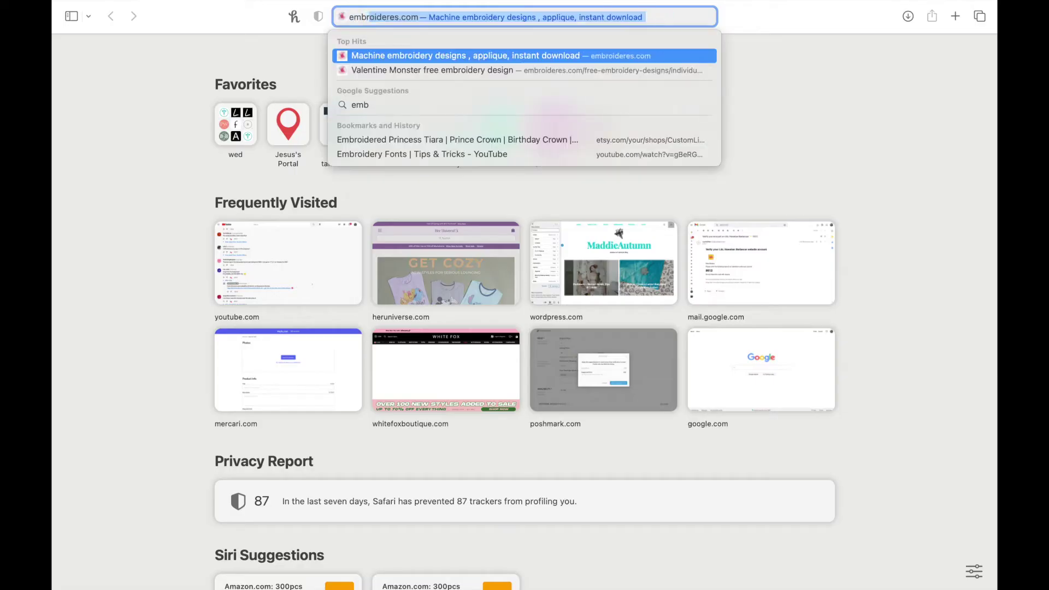
{"action": "type", "text": "rilli"}
{"action": "key", "text": "Return"}
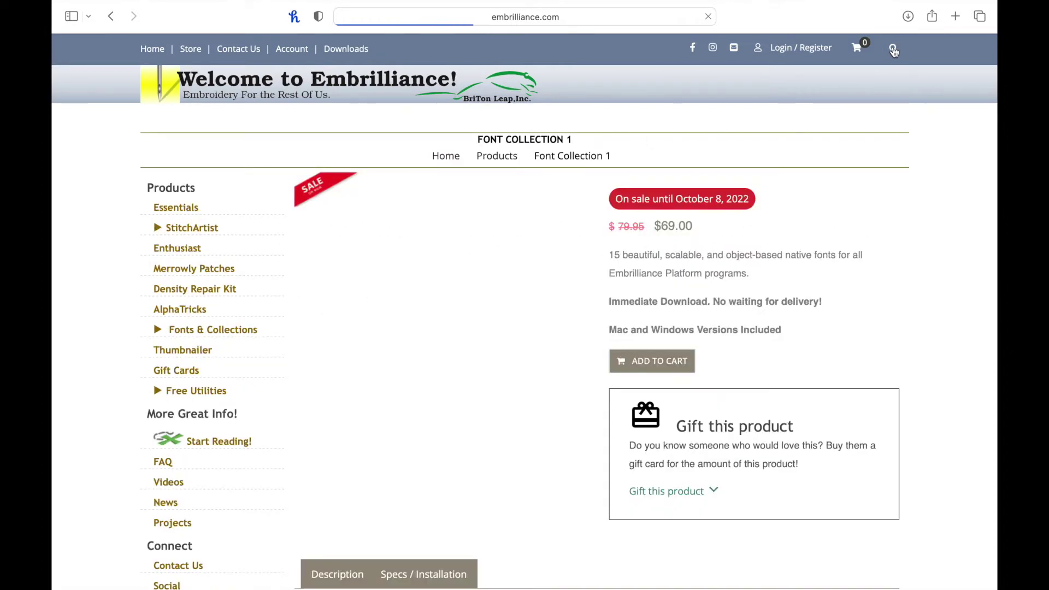
- Search the Embrilliance site for 'free'
{"action": "left_click", "coordinate": [894, 51]}
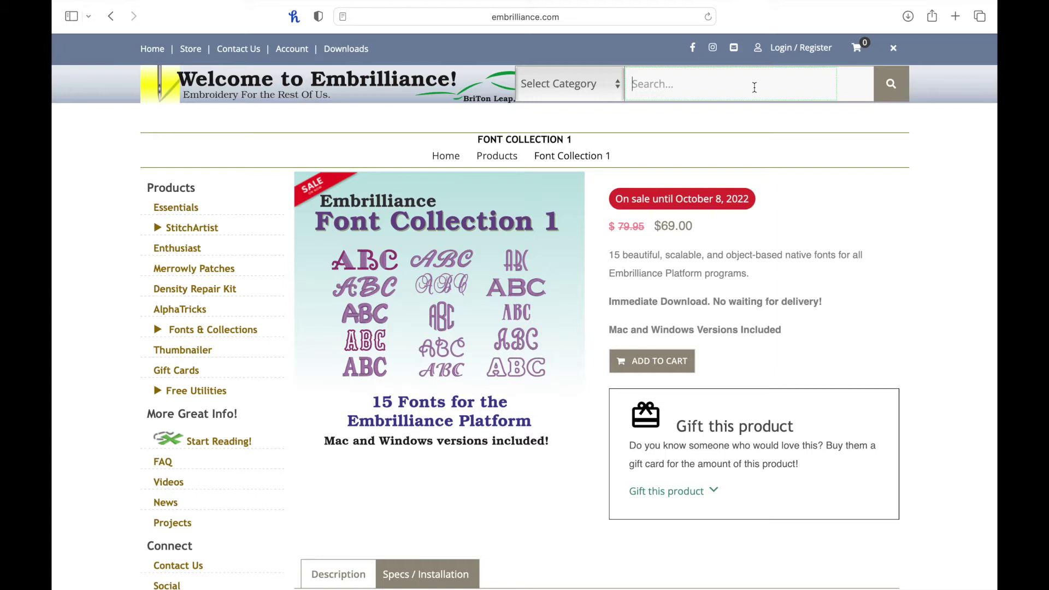
{"action": "type", "text": "free"}
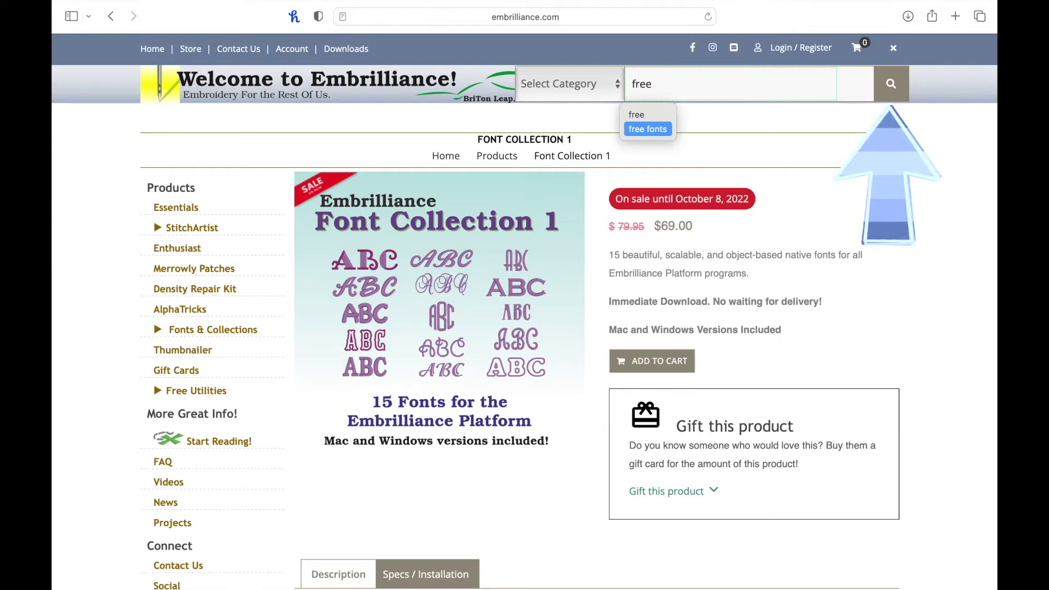
{"action": "key", "text": "Return"}
{"action": "key", "text": "Return"}
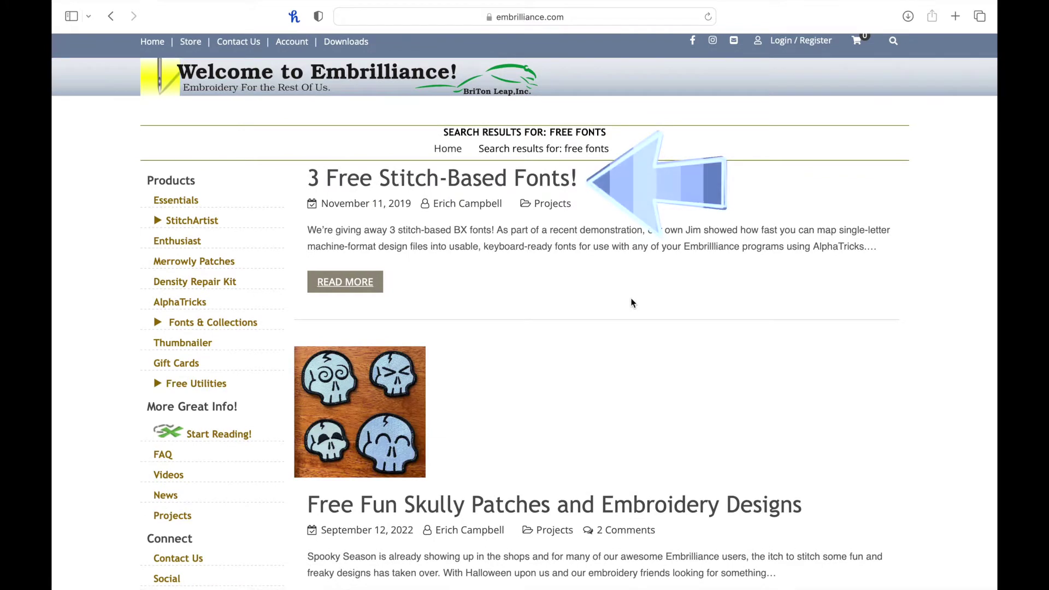
- Open the '3 Free Stitch-Based Fonts!' article and download its zipped font files
{"action": "left_click", "coordinate": [346, 285]}
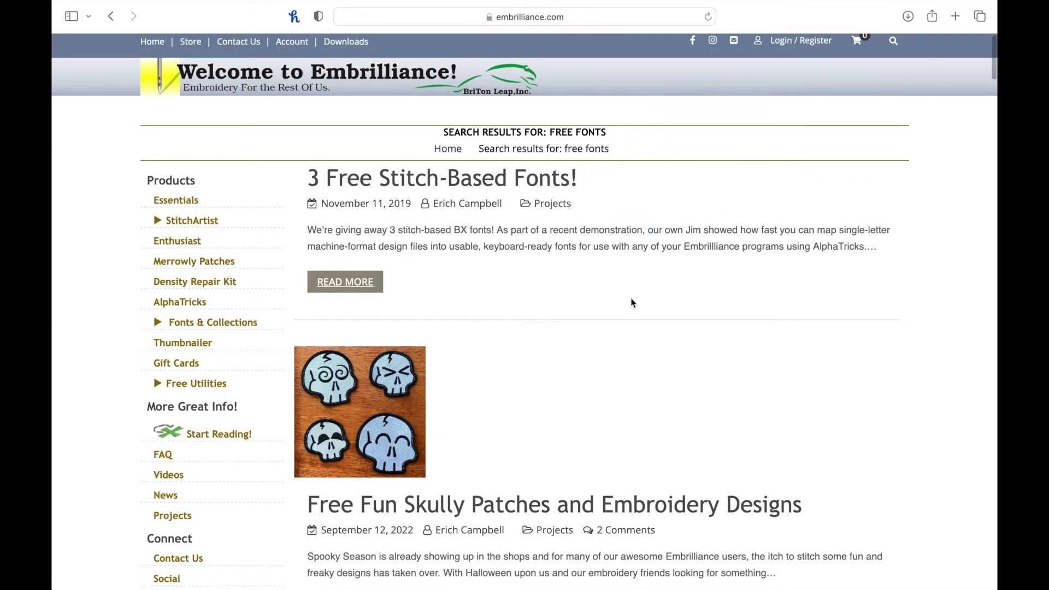
{"action": "scroll", "coordinate": [399, 354], "scroll_direction": "down", "scroll_amount": 5}
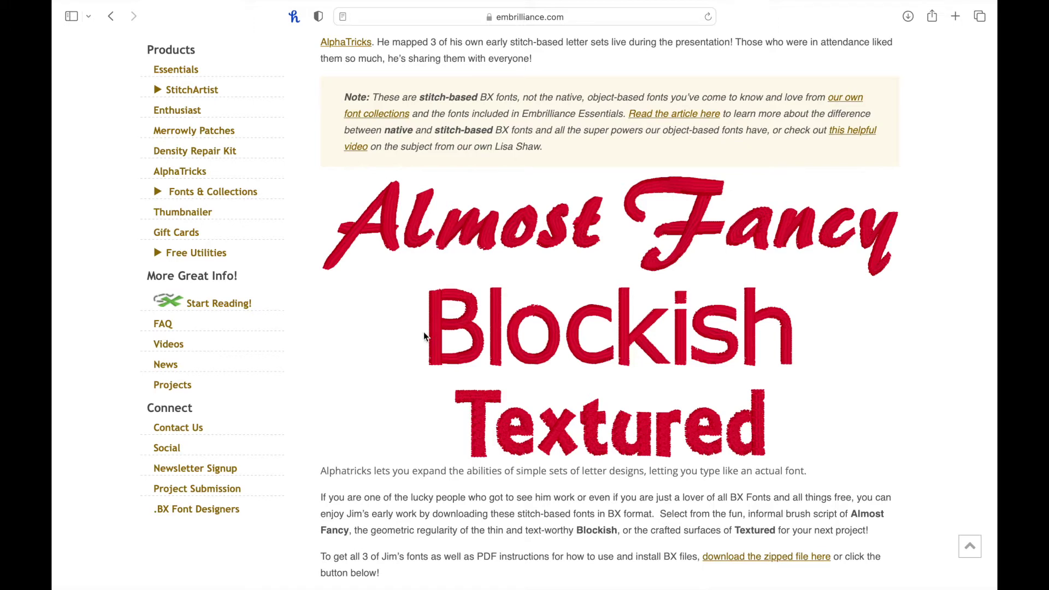
{"action": "scroll", "coordinate": [424, 336], "scroll_direction": "down", "scroll_amount": 7}
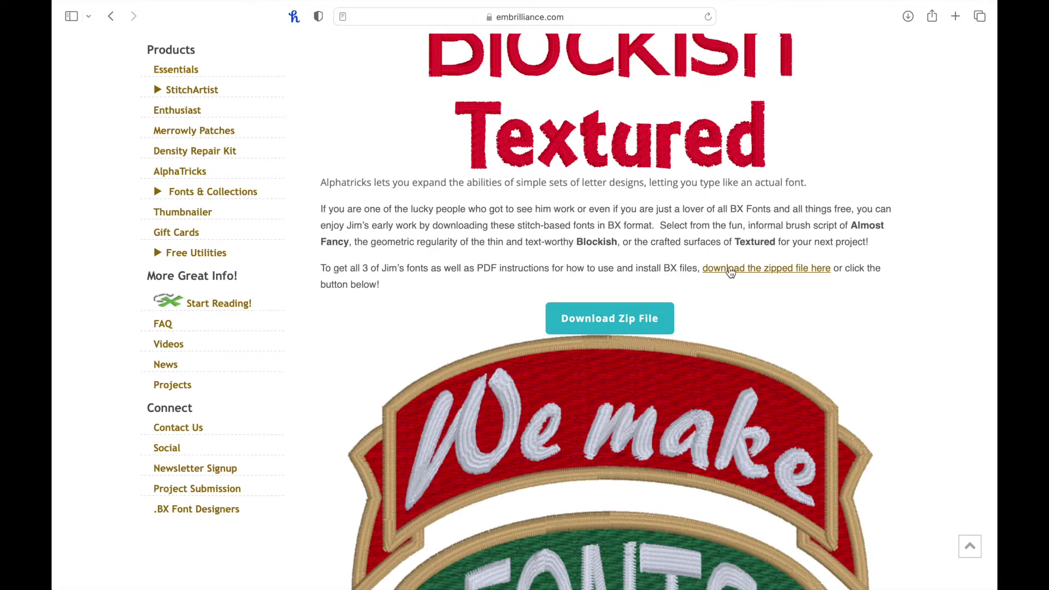
{"action": "left_click", "coordinate": [731, 269]}
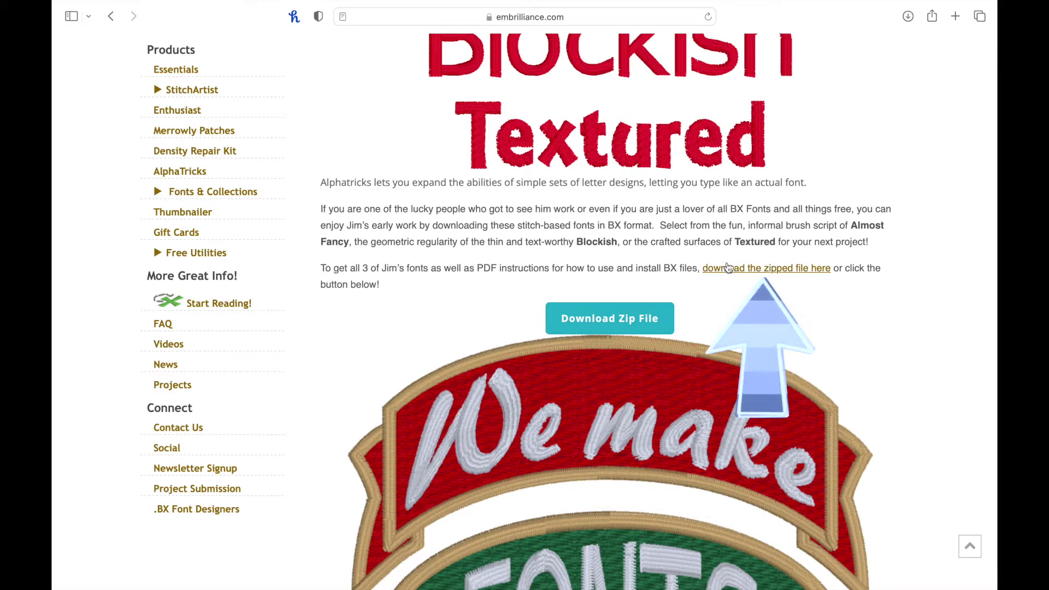
{"action": "scroll", "coordinate": [728, 238], "scroll_direction": "up", "scroll_amount": 4}
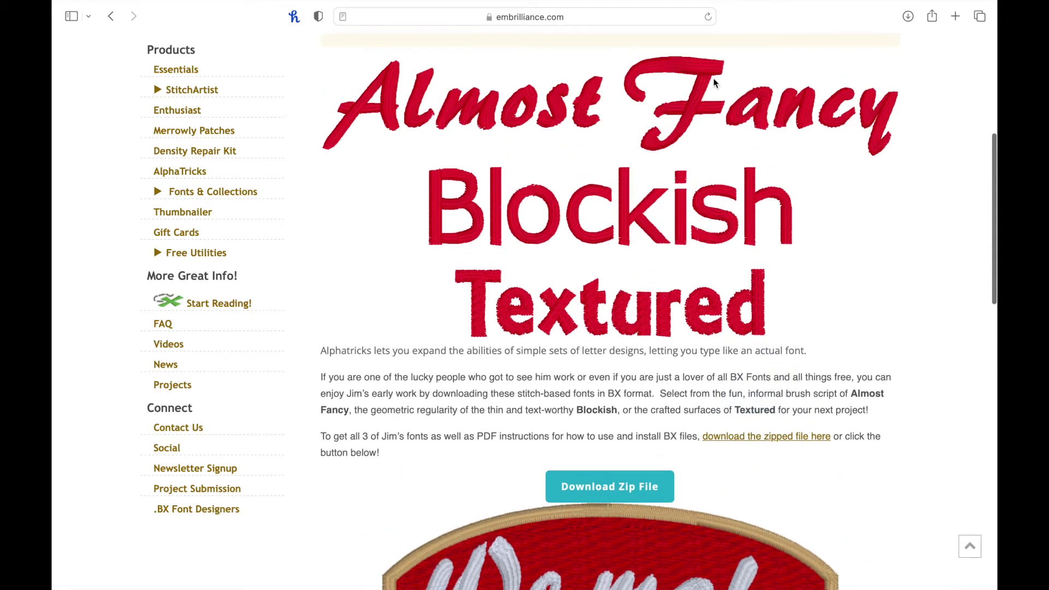
- Move the downloaded Embrilliance-JimsFonts-11-19 folder to the desktop, open it, and minimize Safari
{"action": "left_click", "coordinate": [96, 33]}
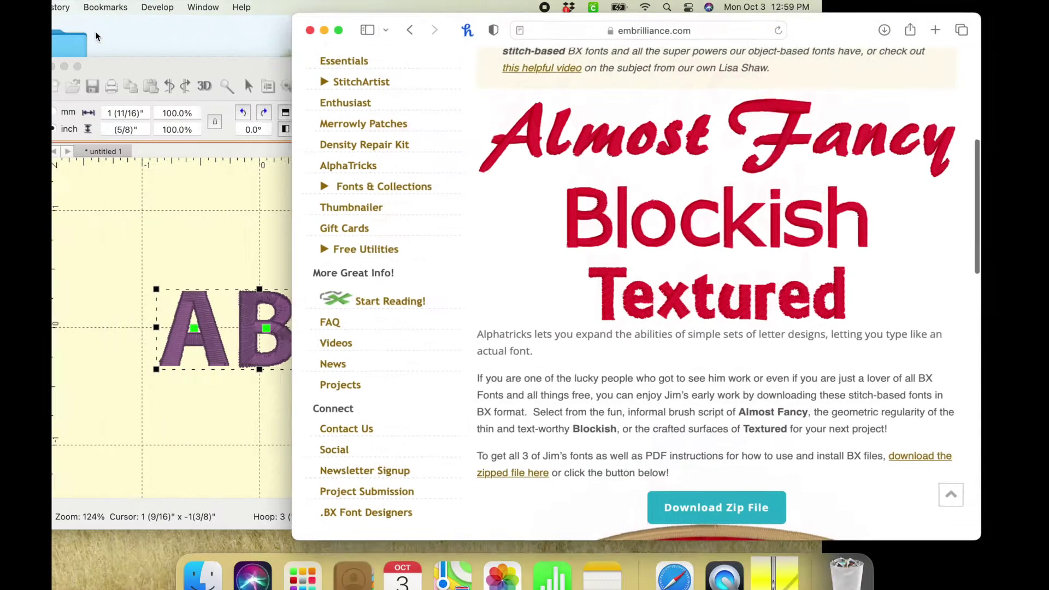
{"action": "left_click", "coordinate": [888, 33]}
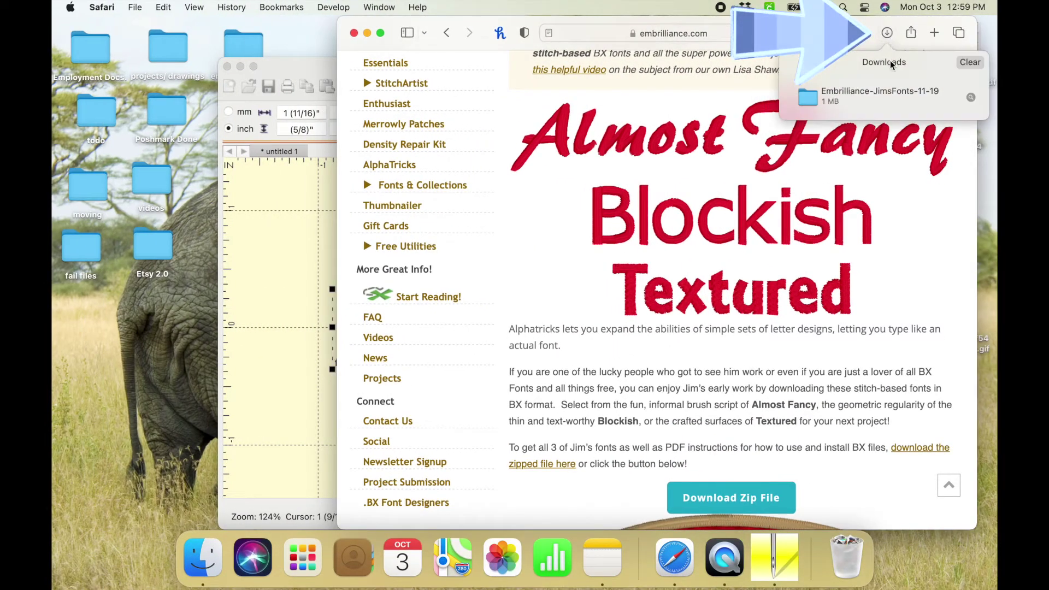
{"action": "left_click", "coordinate": [886, 97]}
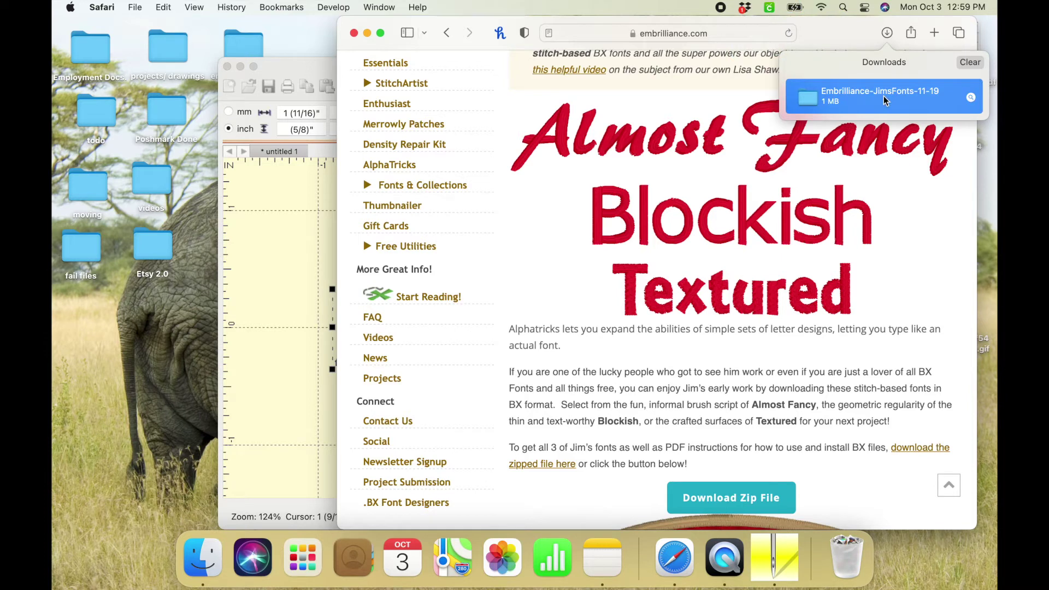
{"action": "left_click_drag", "start_coordinate": [885, 101], "coordinate": [151, 391]}
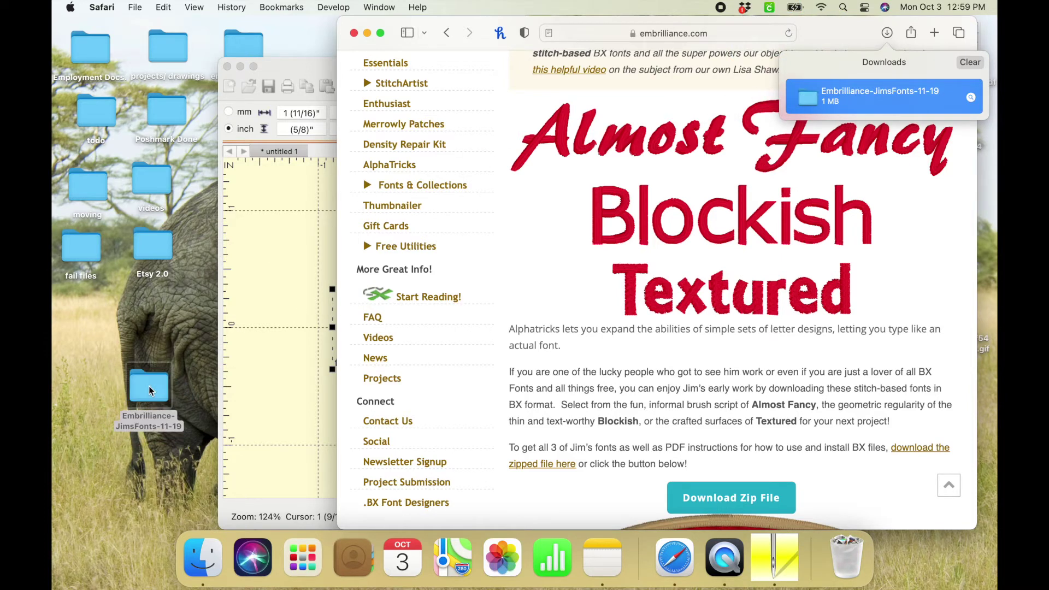
{"action": "double_click", "coordinate": [151, 391]}
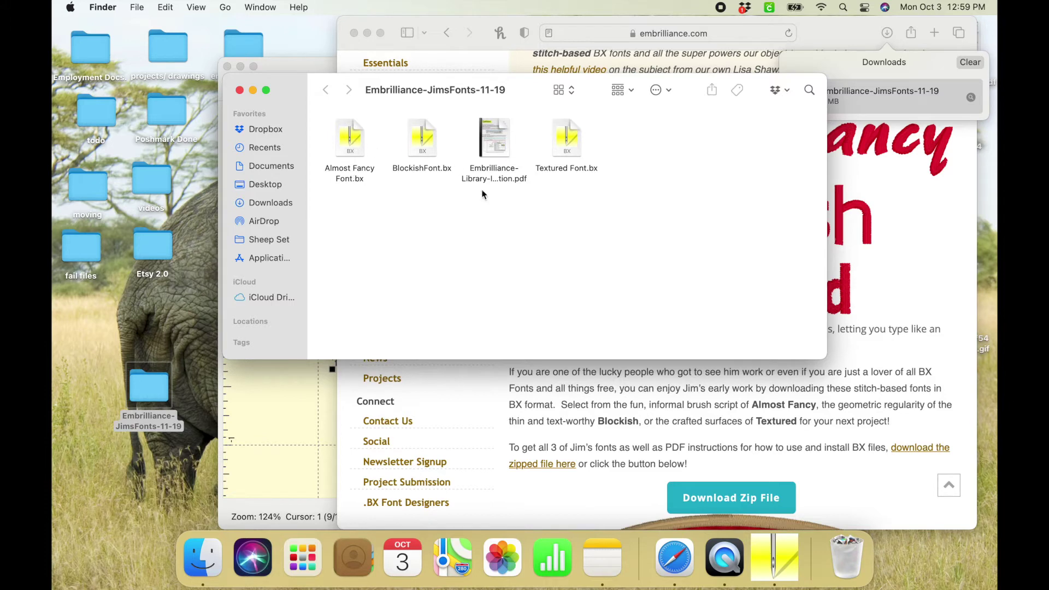
{"action": "left_click", "coordinate": [367, 33]}
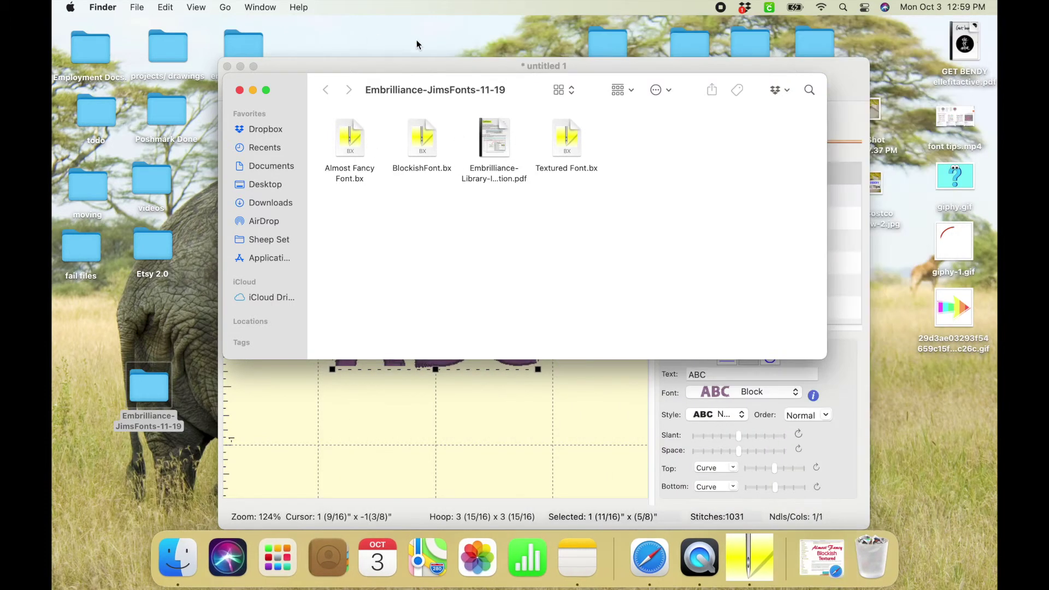
- Read Embrilliance-Library-Installation.pdf in Preview through page 2, then quit Preview
{"action": "double_click", "coordinate": [500, 131]}
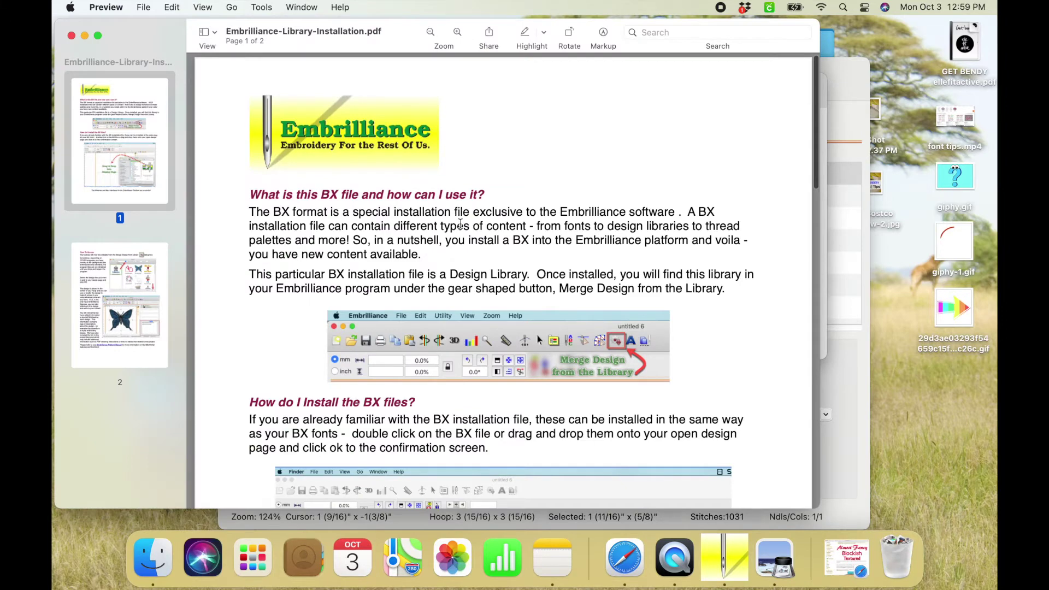
{"action": "scroll", "coordinate": [460, 224], "scroll_direction": "down", "scroll_amount": 7}
{"action": "scroll", "coordinate": [460, 224], "scroll_direction": "down", "scroll_amount": 5}
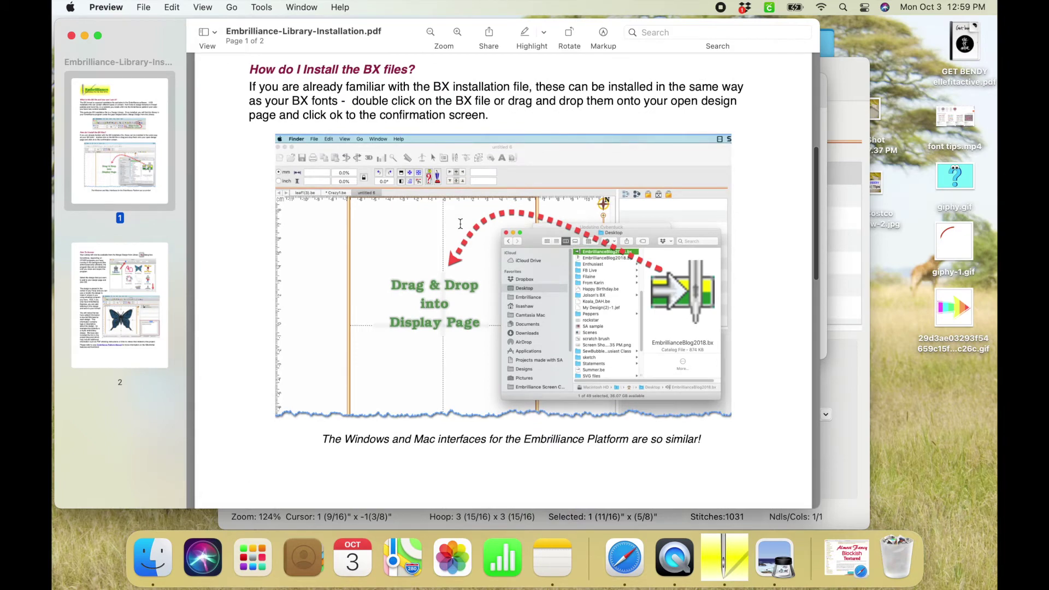
{"action": "scroll", "coordinate": [460, 224], "scroll_direction": "down", "scroll_amount": 15}
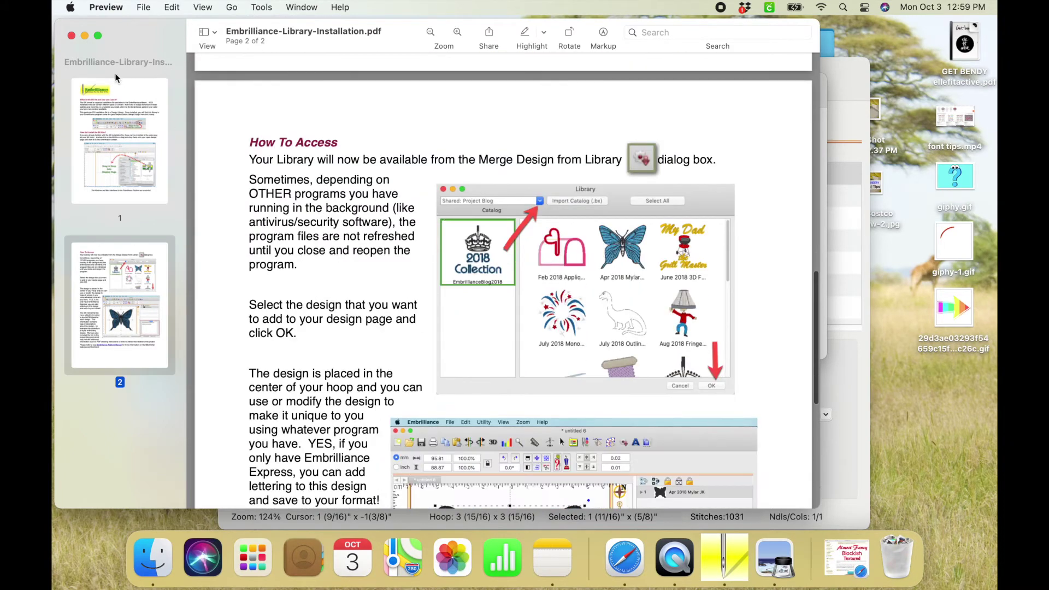
{"action": "key", "text": "super+q"}
- Install Almost Fancy Font.bx by dropping it onto the Embrilliance design page and confirming
{"action": "left_click_drag", "start_coordinate": [730, 74], "coordinate": [815, 41]}
{"action": "left_click", "coordinate": [235, 295]}
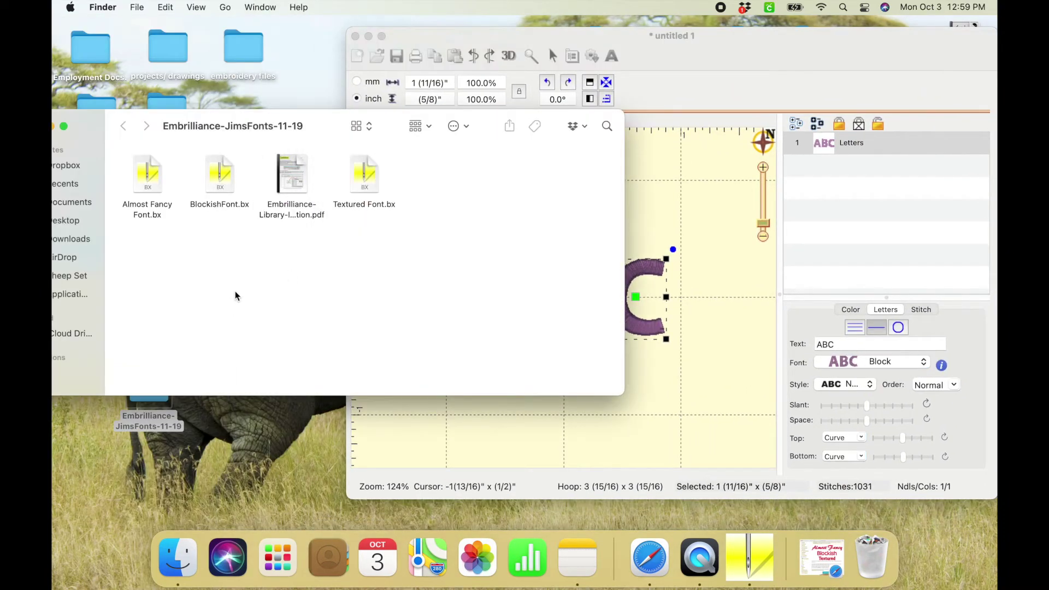
{"action": "left_click", "coordinate": [159, 176]}
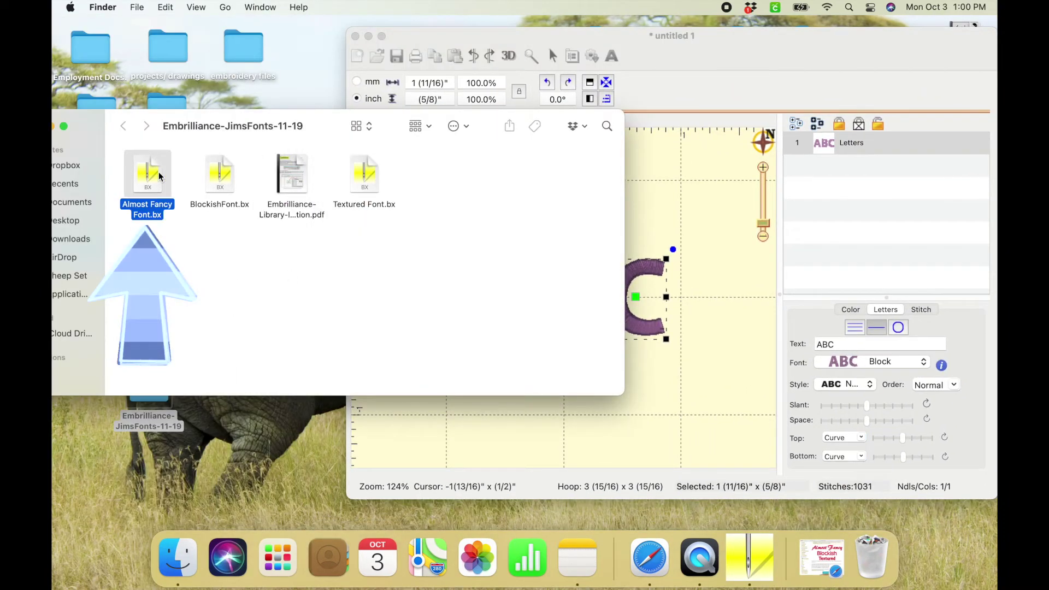
{"action": "left_click_drag", "start_coordinate": [159, 172], "coordinate": [724, 289]}
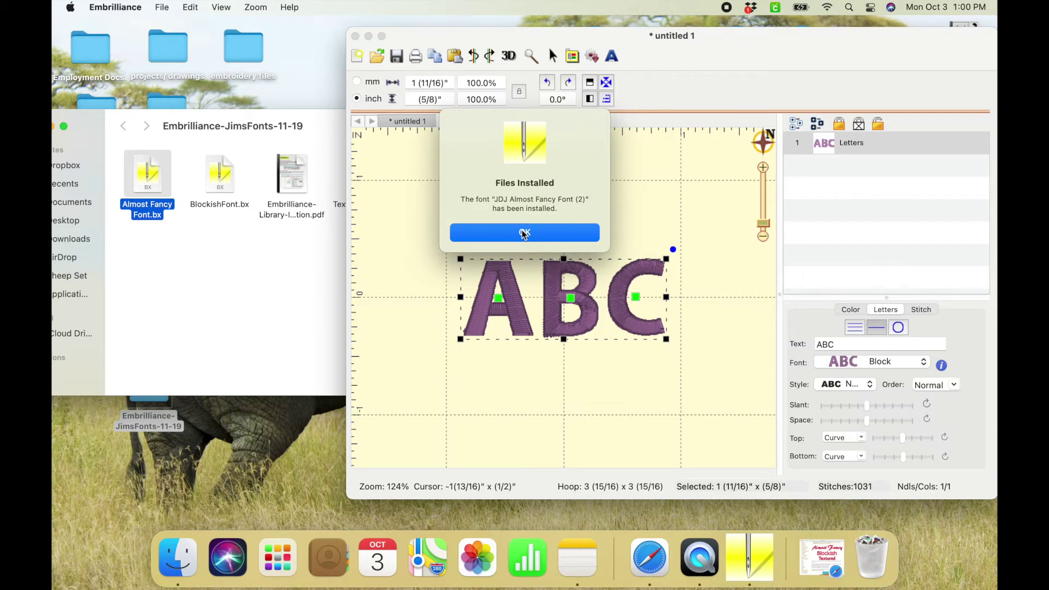
{"action": "left_click", "coordinate": [523, 234]}
{"action": "left_click", "coordinate": [870, 344]}
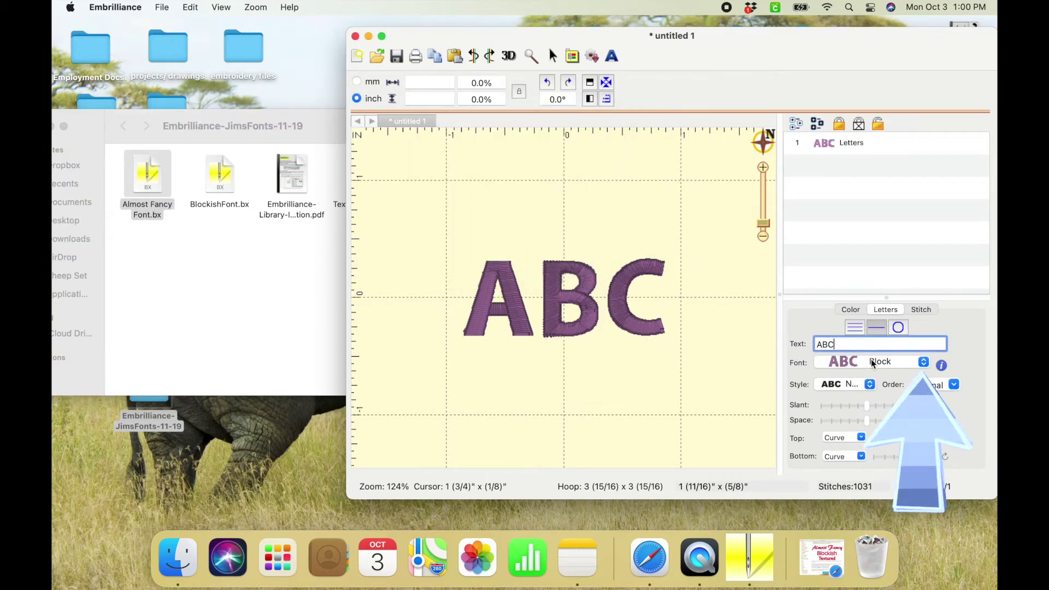
- Browse the font list for the existing lettering without changing its font
{"action": "left_click", "coordinate": [871, 361]}
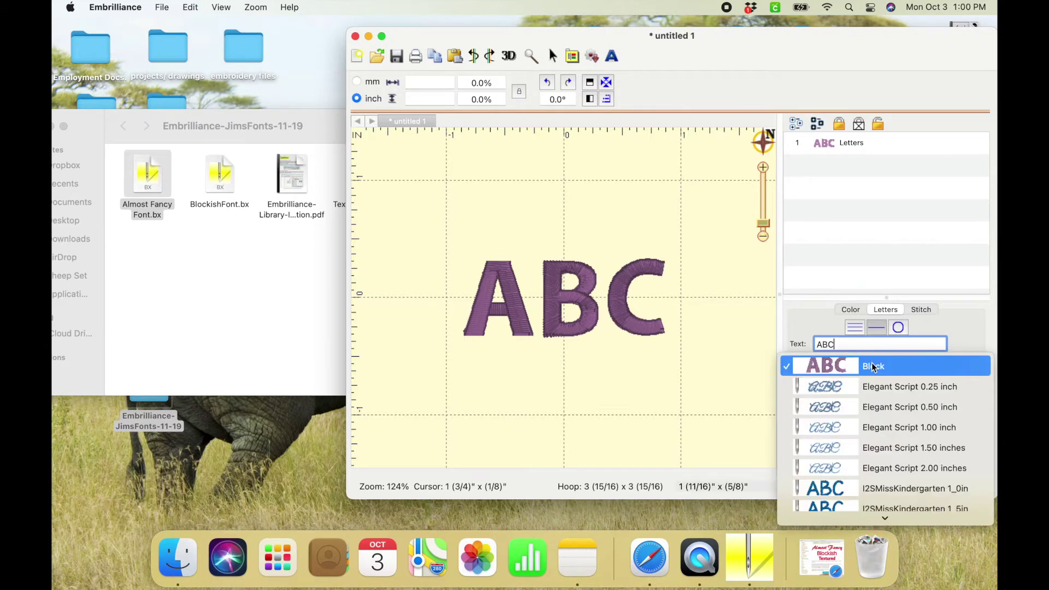
{"action": "scroll", "coordinate": [880, 476], "scroll_direction": "down", "scroll_amount": 5}
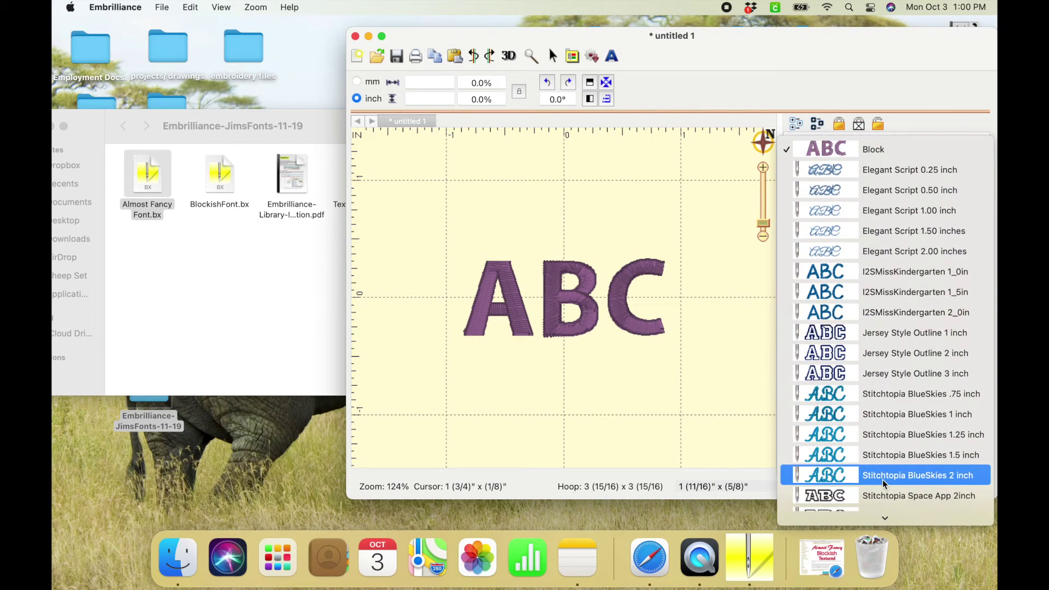
{"action": "key", "text": "Escape"}
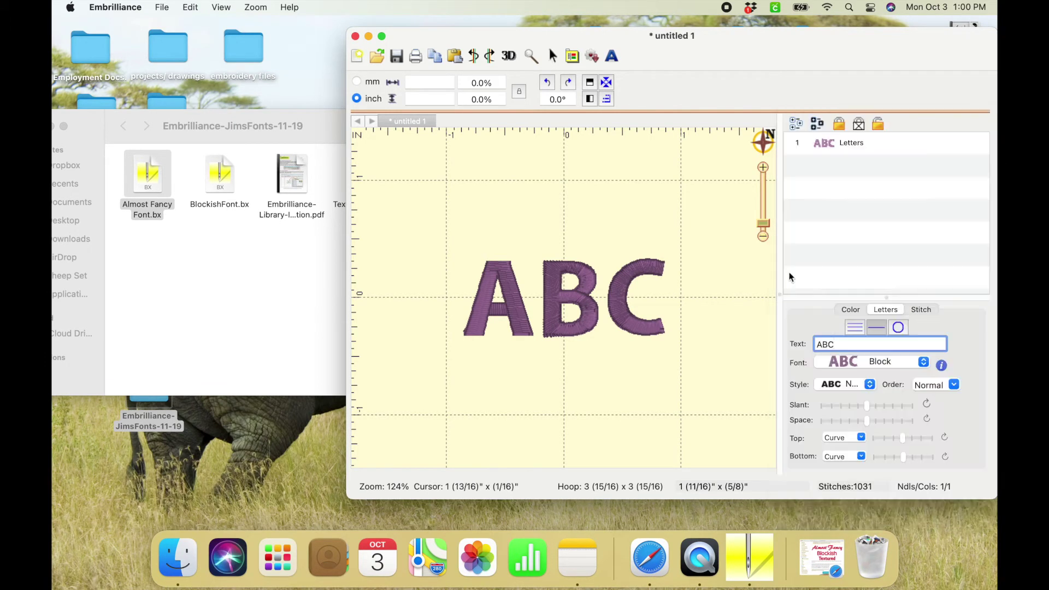
- Add new ABC lettering and set it to JDJ Almost Fancy Font (2)
{"action": "left_click", "coordinate": [614, 61]}
{"action": "left_click", "coordinate": [873, 365]}
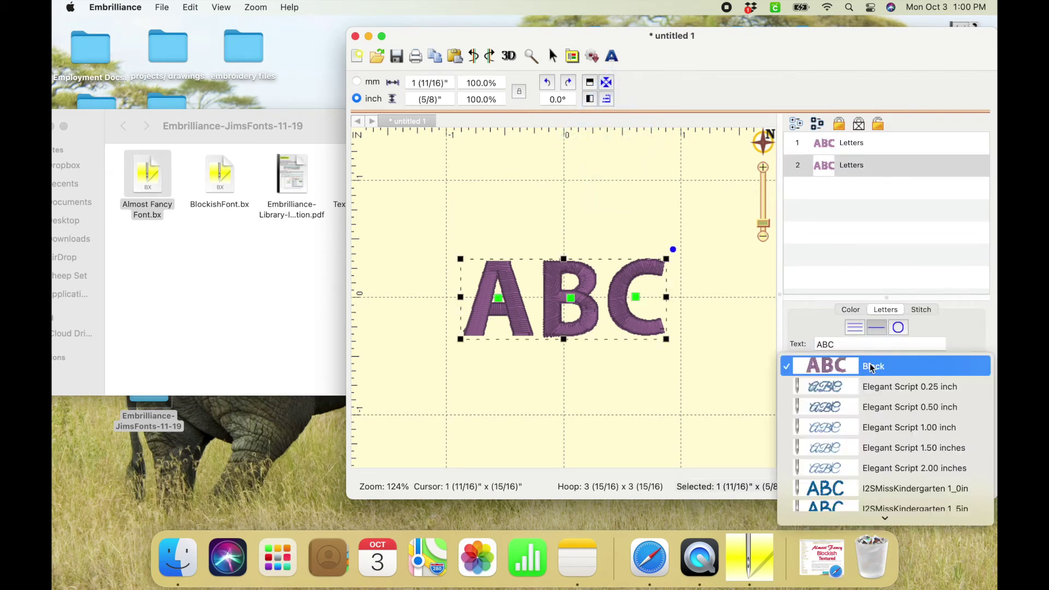
{"action": "scroll", "coordinate": [870, 439], "scroll_direction": "down", "scroll_amount": 3}
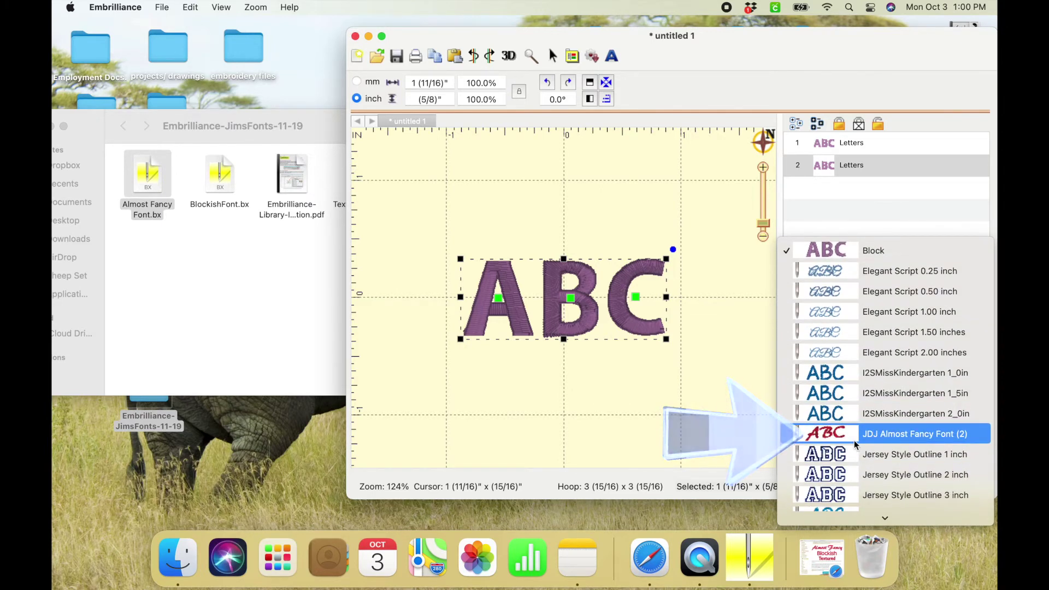
{"action": "left_click", "coordinate": [869, 435]}
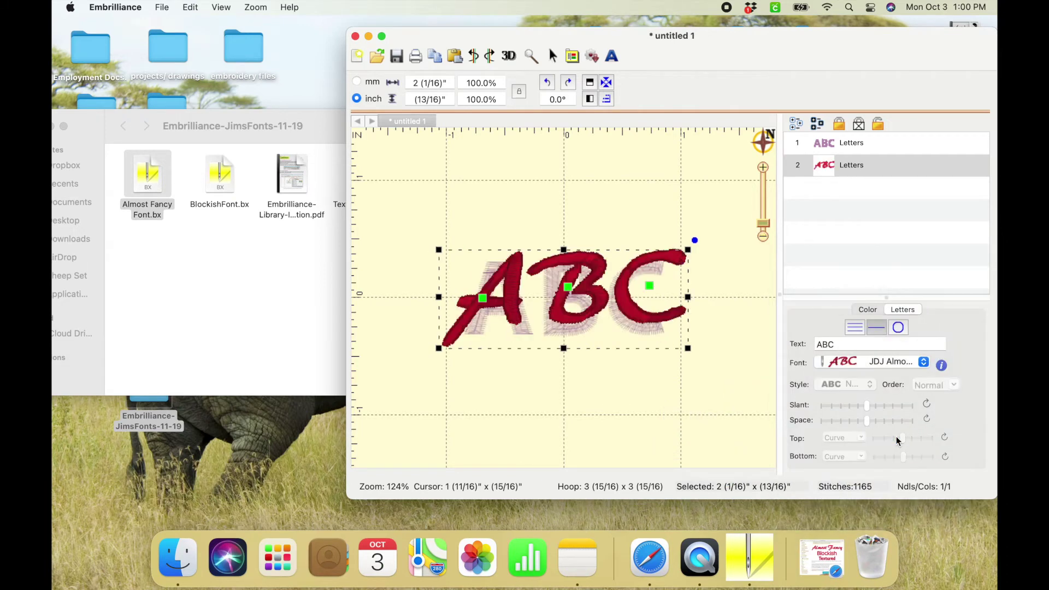
- Move the red Almost Fancy lettering above the lilac Block ABC and retype it as a lowercase first name
{"action": "left_click_drag", "start_coordinate": [565, 311], "coordinate": [557, 216]}
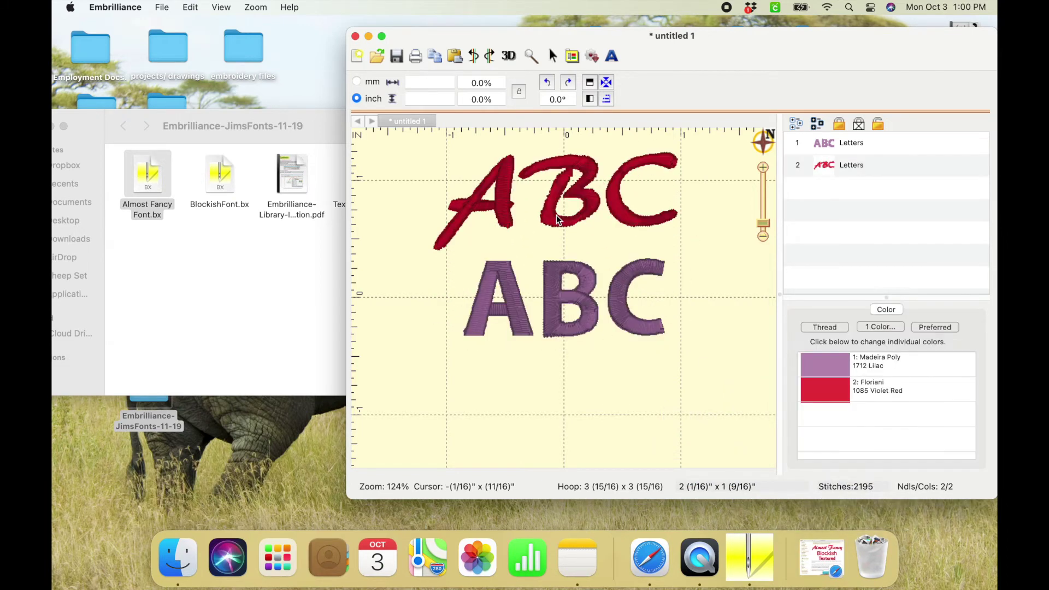
{"action": "left_click", "coordinate": [566, 225]}
{"action": "double_click", "coordinate": [822, 343]}
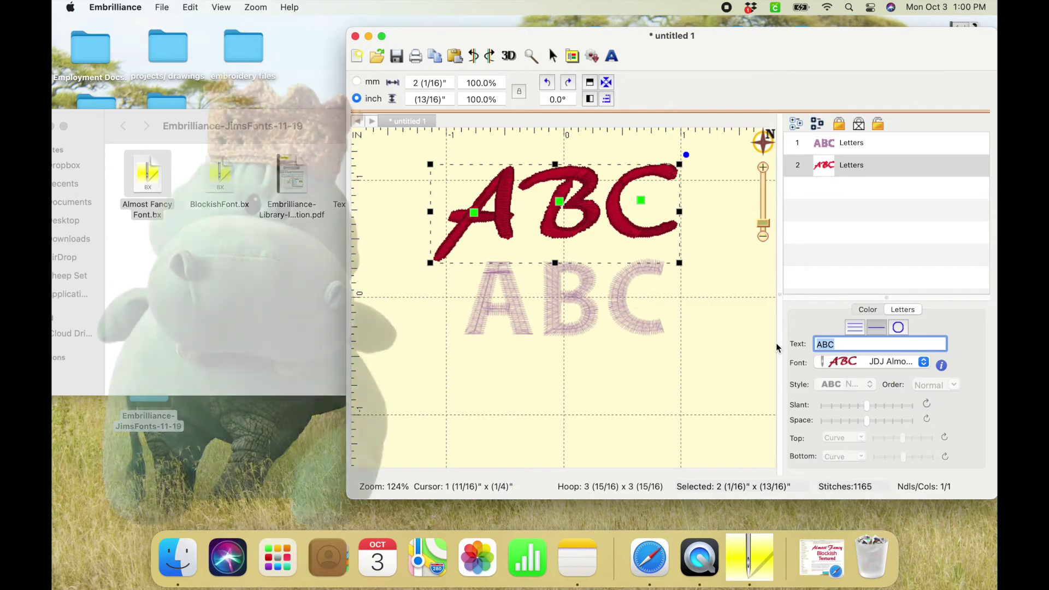
{"action": "type", "text": "ro"}
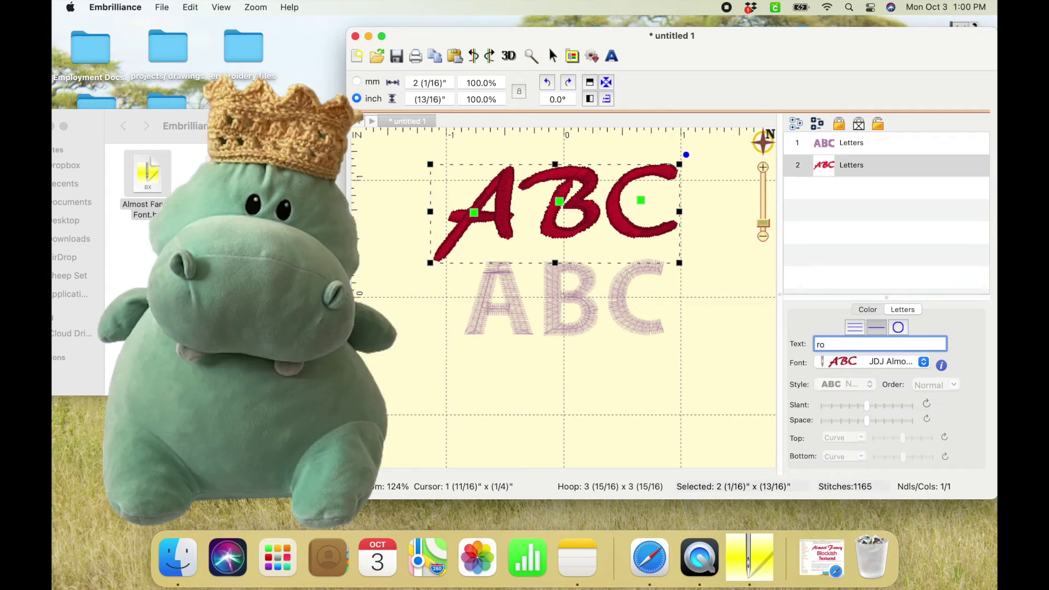
{"action": "type", "text": "bert"}
{"action": "key", "text": "Return"}
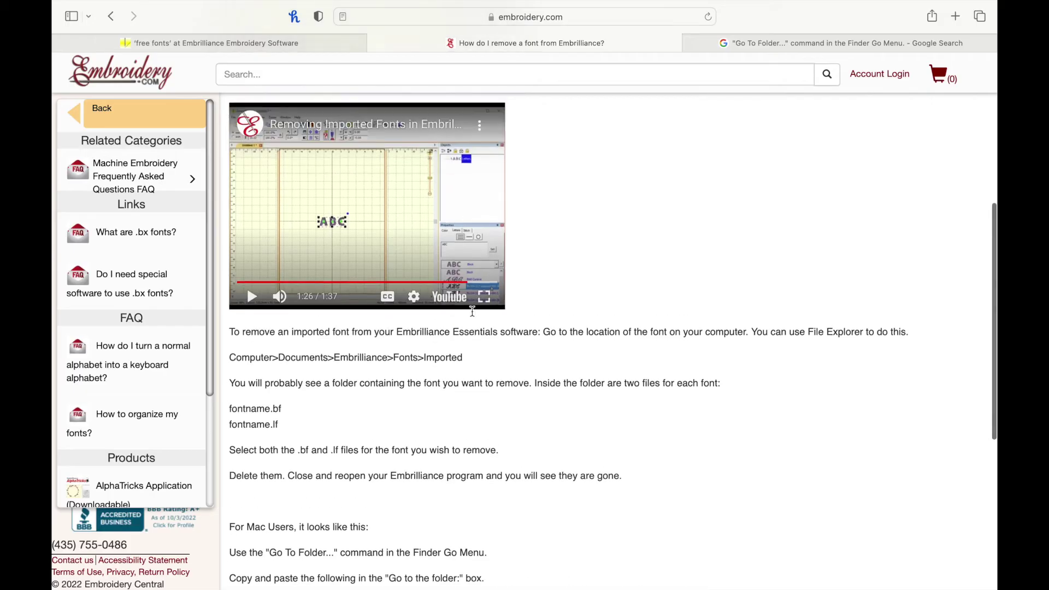
- Check the full web address of the embroidery.com FAQ page in Safari
{"action": "scroll", "coordinate": [472, 311], "scroll_direction": "up", "scroll_amount": 6}
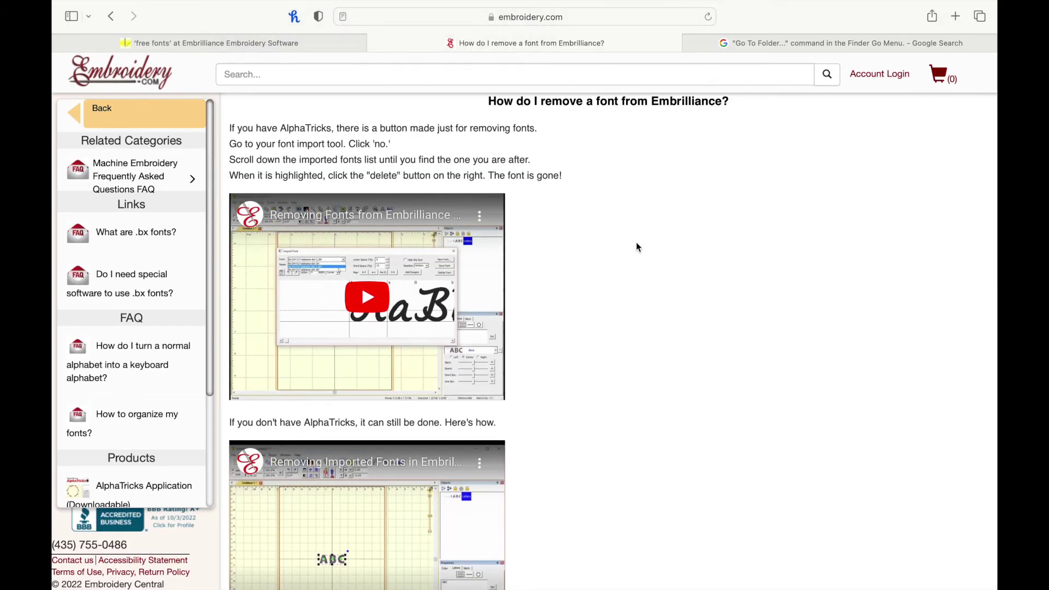
{"action": "left_click", "coordinate": [635, 18]}
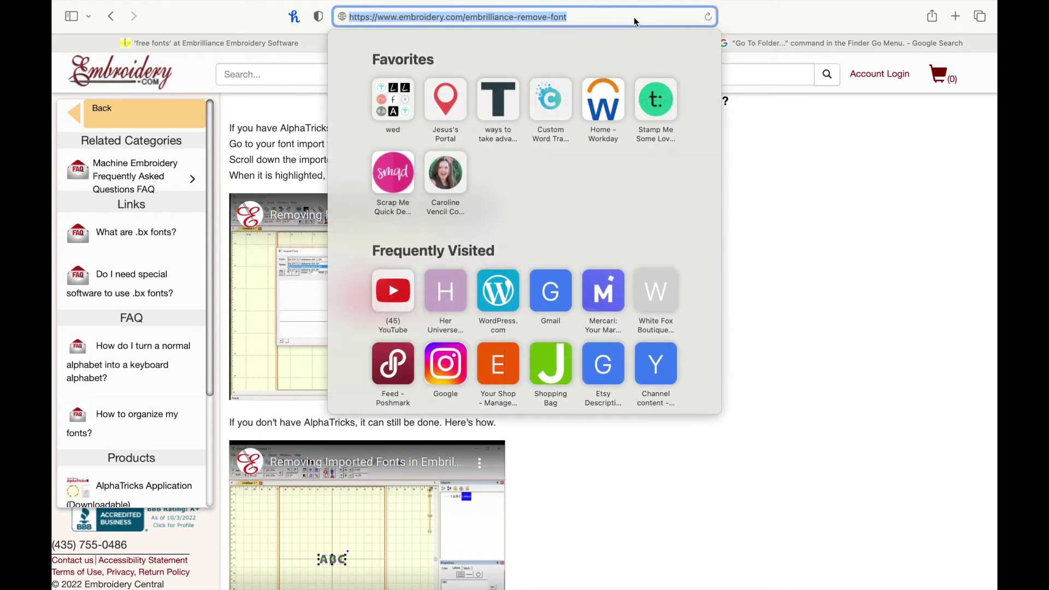
{"action": "left_click", "coordinate": [793, 220]}
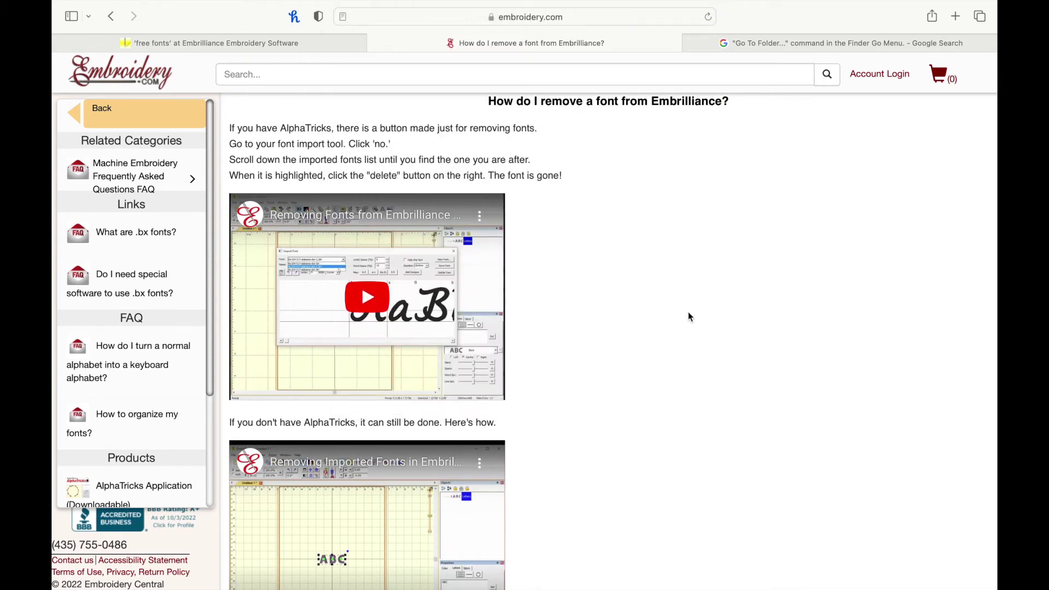
- Scroll to the 'For Mac Users' section and select the ~/Library path ending in Fonts/Imported
{"action": "scroll", "coordinate": [688, 316], "scroll_direction": "up", "scroll_amount": 1}
{"action": "scroll", "coordinate": [668, 312], "scroll_direction": "down", "scroll_amount": 1}
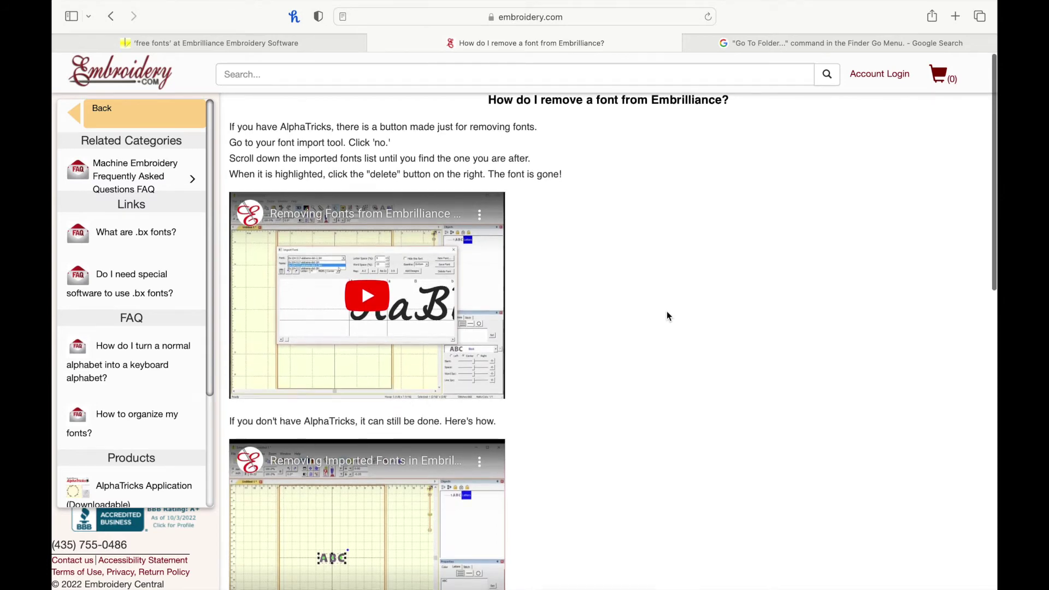
{"action": "scroll", "coordinate": [667, 316], "scroll_direction": "down", "scroll_amount": 5}
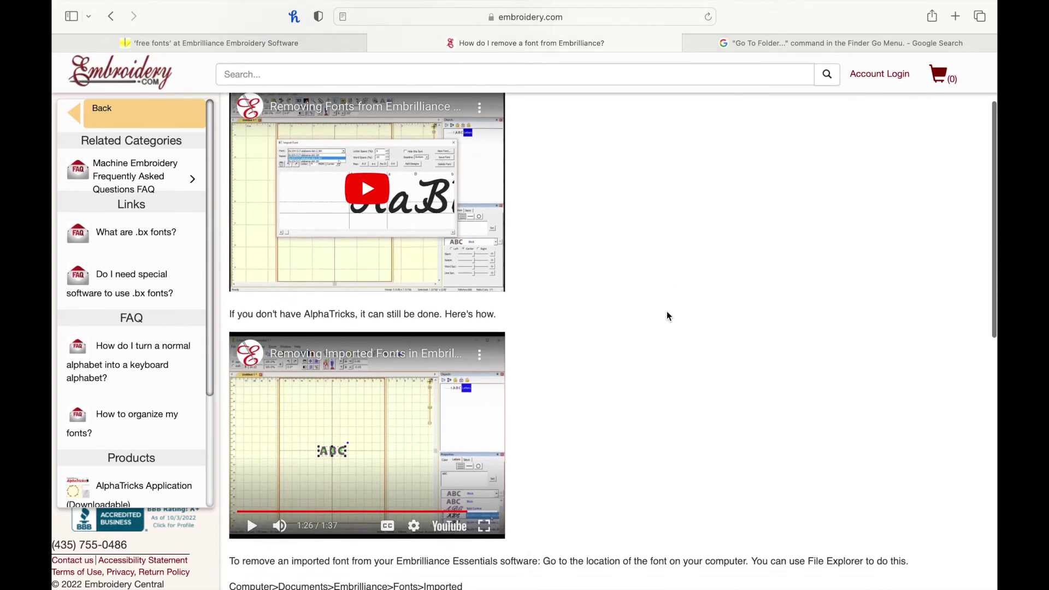
{"action": "scroll", "coordinate": [668, 316], "scroll_direction": "down", "scroll_amount": 7}
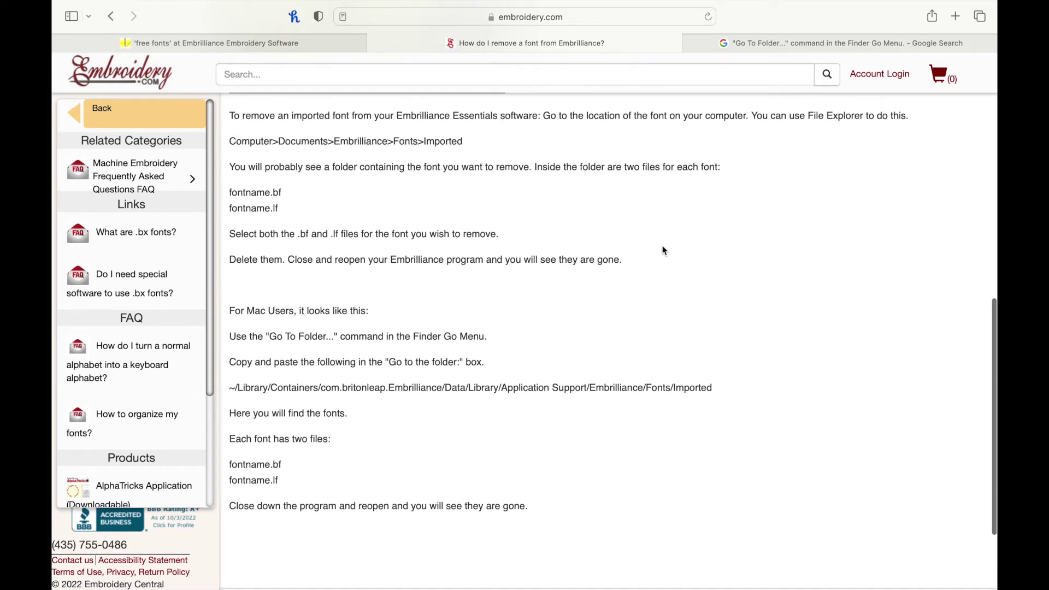
{"action": "scroll", "coordinate": [661, 248], "scroll_direction": "down", "scroll_amount": 2}
{"action": "left_click_drag", "start_coordinate": [229, 241], "coordinate": [377, 238]}
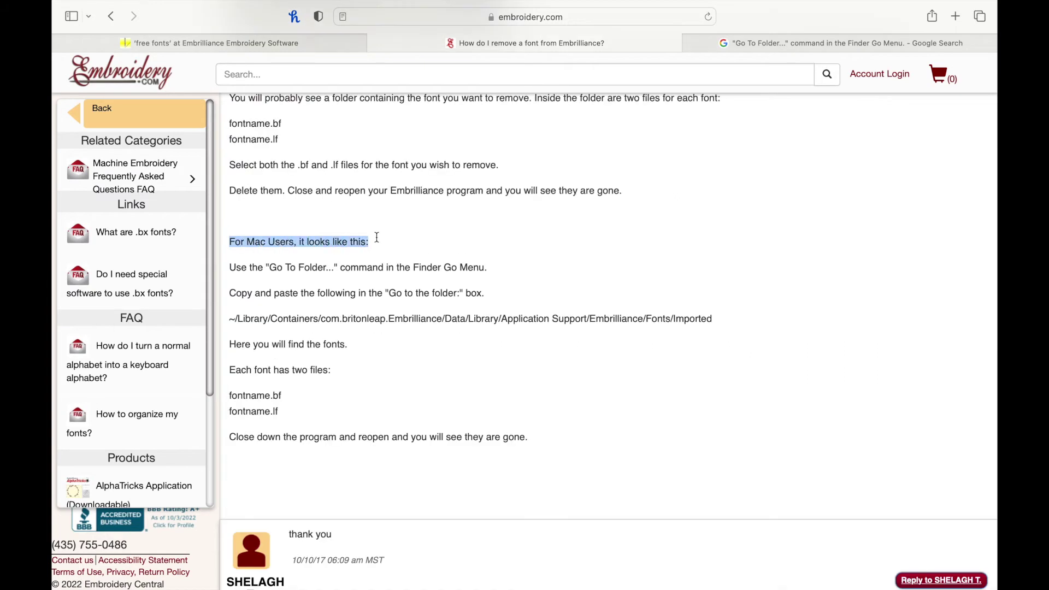
{"action": "left_click", "coordinate": [419, 237]}
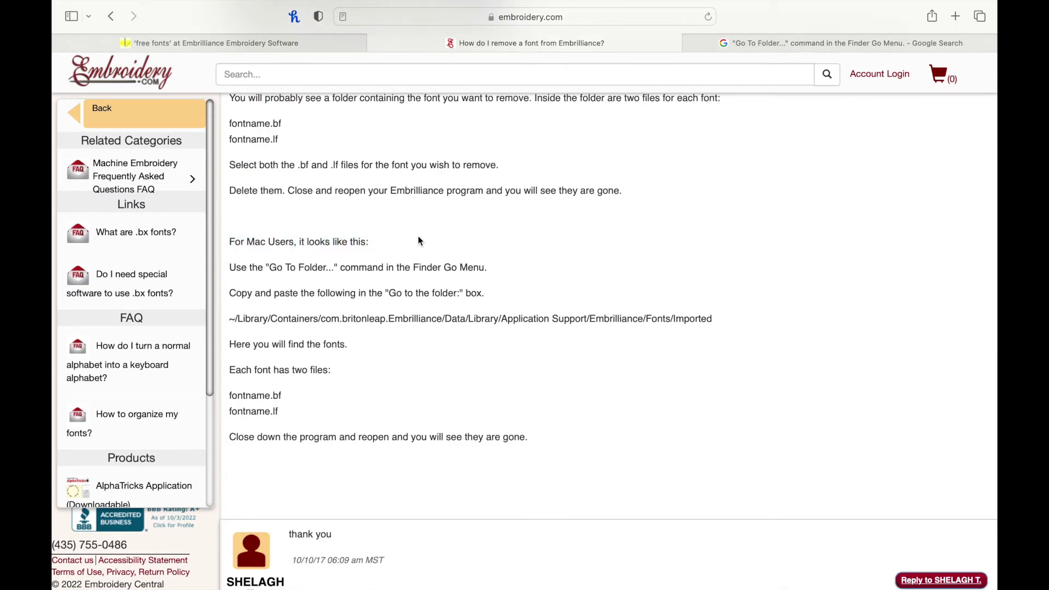
{"action": "left_click_drag", "start_coordinate": [225, 318], "coordinate": [729, 315]}
{"action": "key", "text": "super+c"}
{"action": "left_click", "coordinate": [239, 317]}
- Take Safari out of full screen and switch to Finder
{"action": "left_click", "coordinate": [728, 319]}
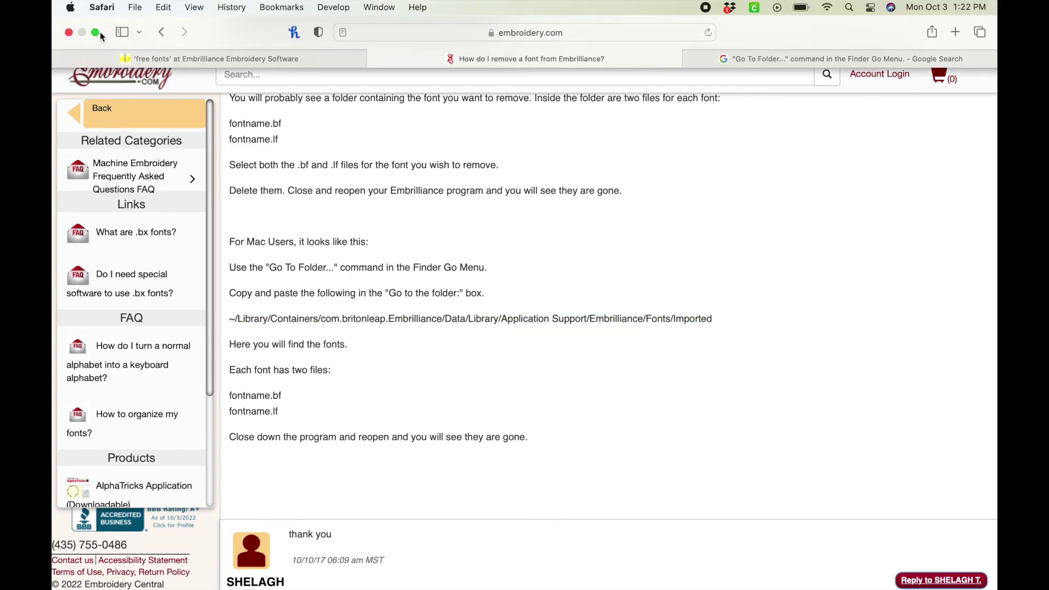
{"action": "left_click", "coordinate": [95, 31]}
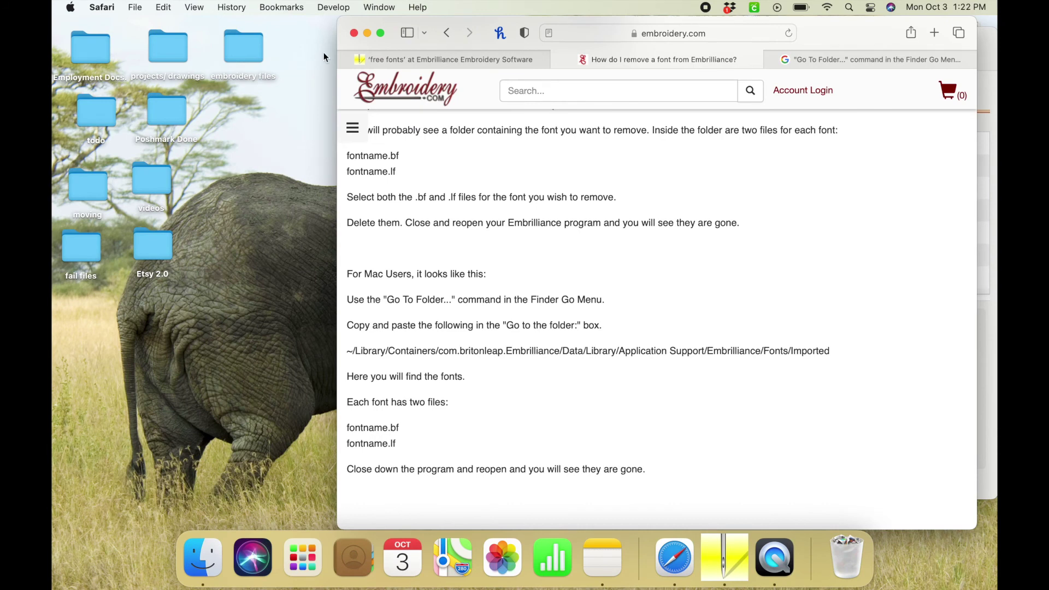
{"action": "left_click_drag", "start_coordinate": [483, 25], "coordinate": [484, 46]}
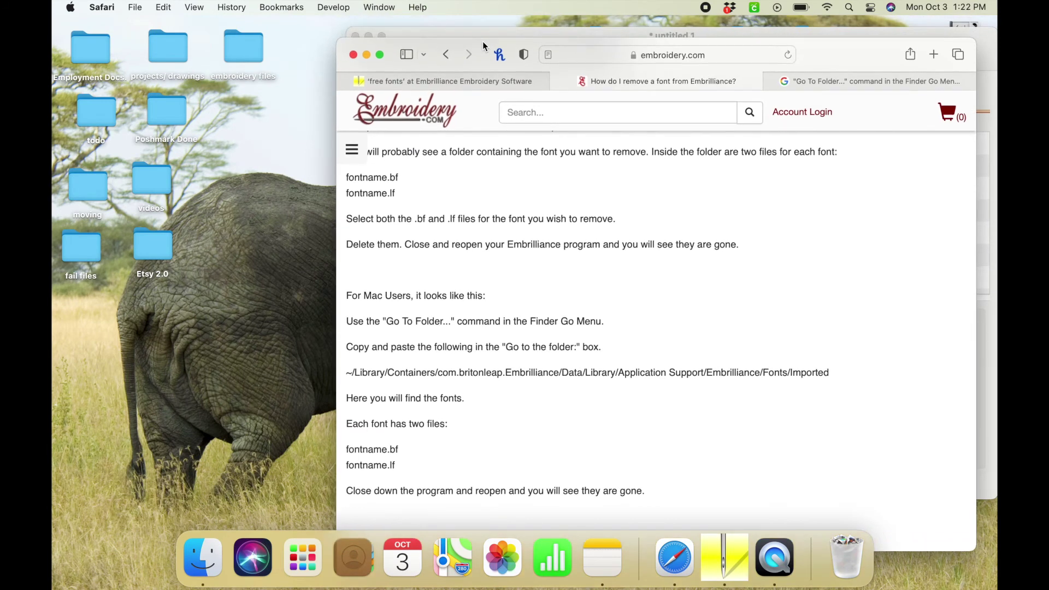
{"action": "left_click", "coordinate": [246, 155]}
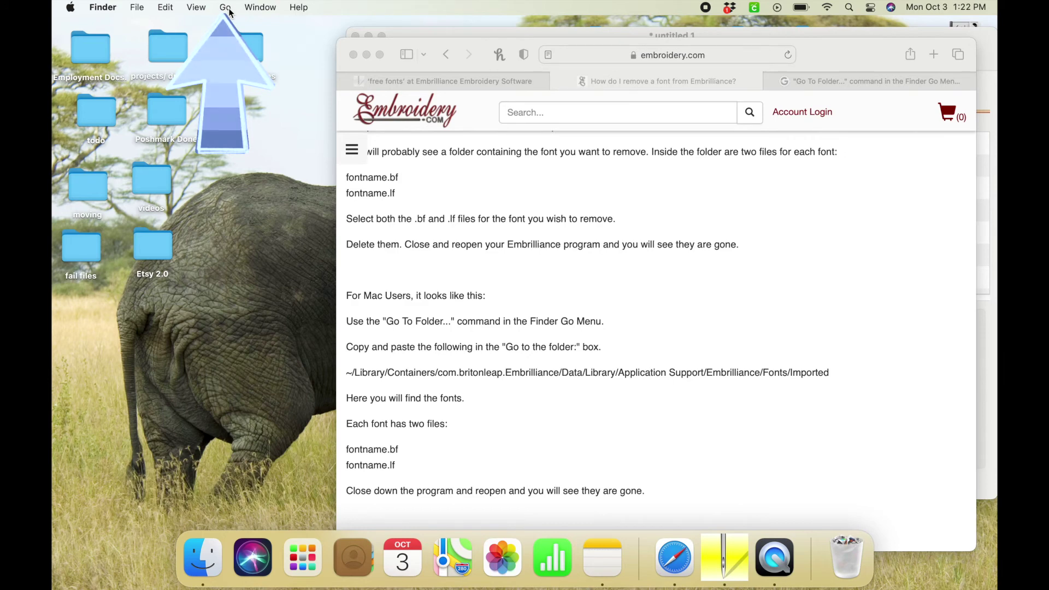
- Use Go to Folder with the pasted path to open Embrilliance's Fonts/Imported folder
{"action": "left_click", "coordinate": [229, 9]}
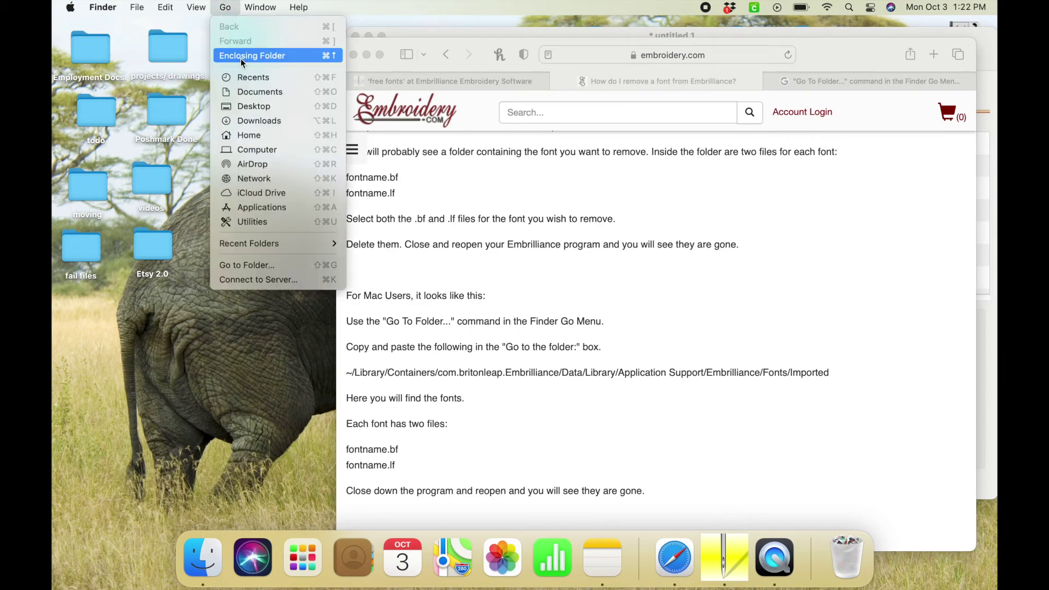
{"action": "left_click", "coordinate": [267, 266]}
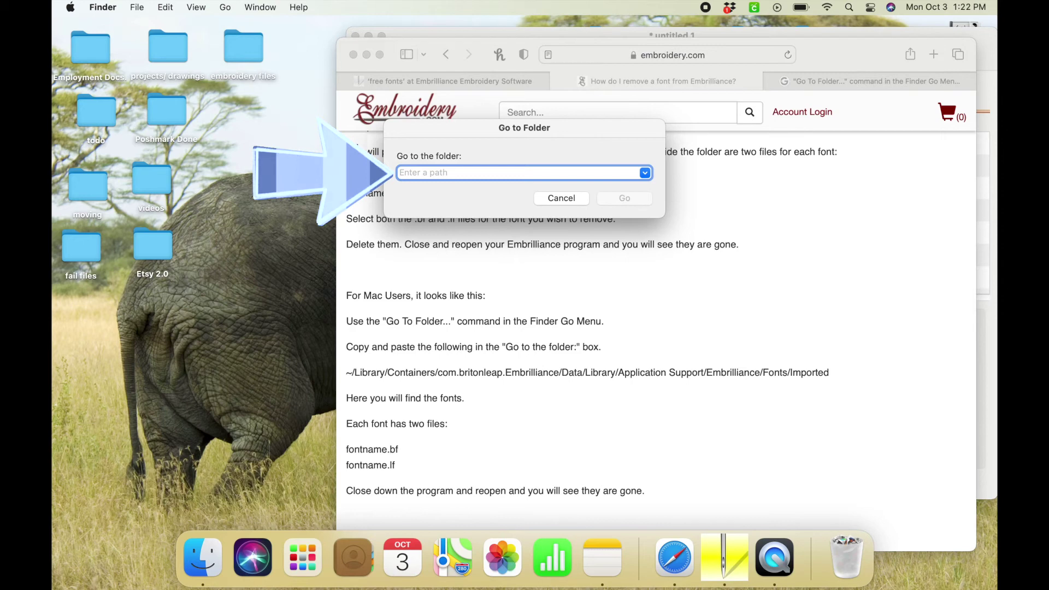
{"action": "key", "text": "super+v"}
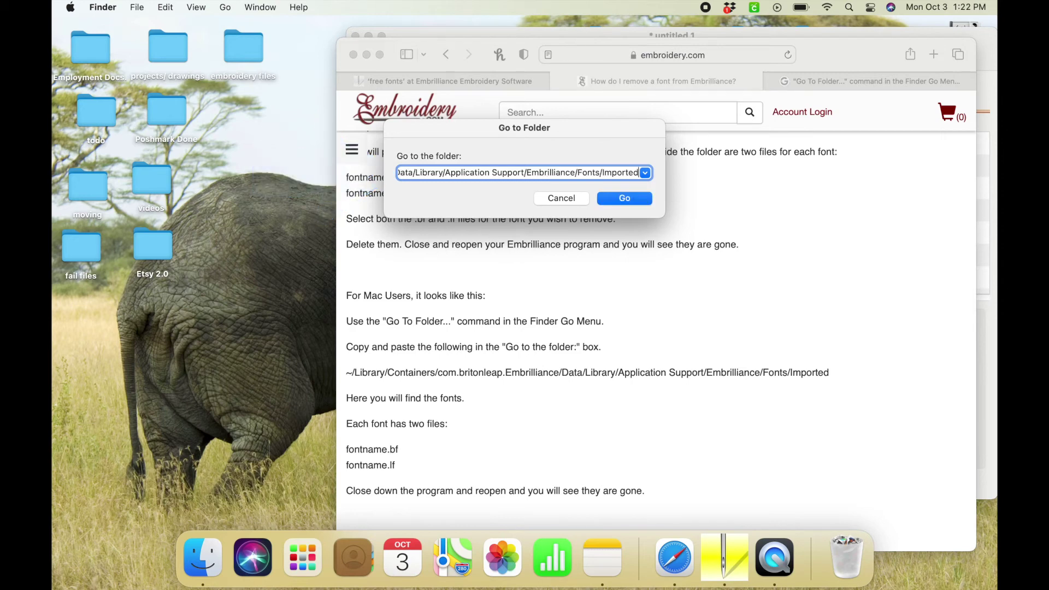
{"action": "left_click", "coordinate": [646, 200]}
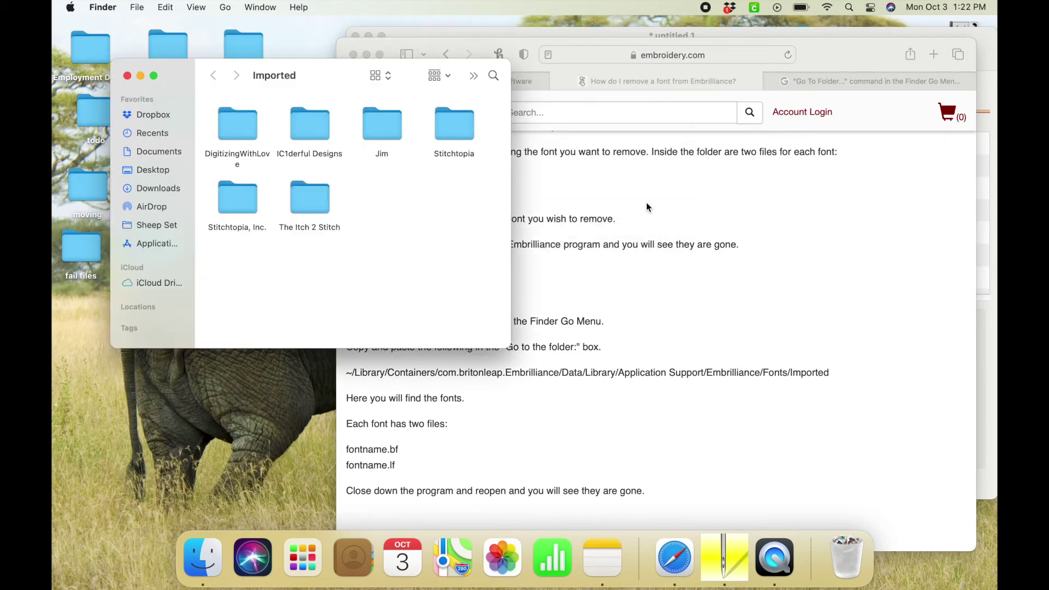
- Open Jim > Fonts to inspect the JDJ Almost Fancy Font (2) .bf file
{"action": "double_click", "coordinate": [388, 126]}
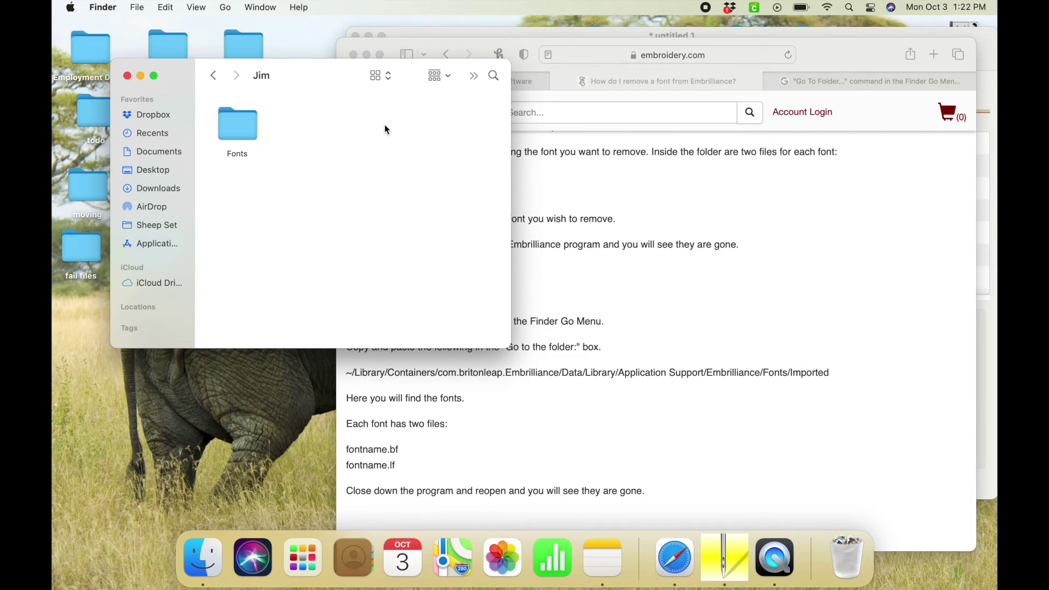
{"action": "double_click", "coordinate": [237, 127]}
{"action": "left_click", "coordinate": [238, 127]}
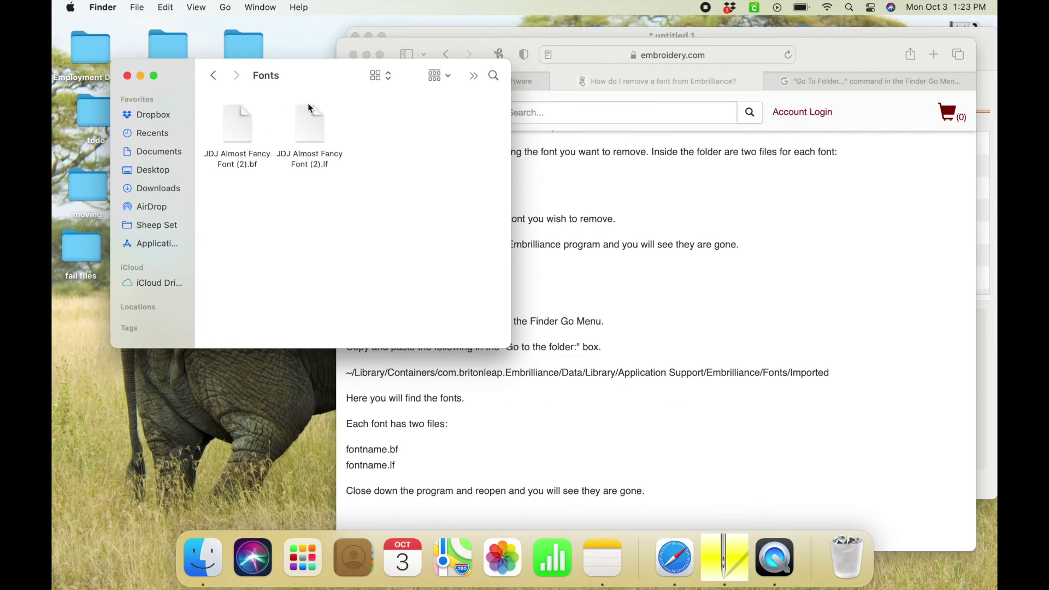
- Go back to Imported, drag the Jim folder to the Trash and close the window
{"action": "left_click", "coordinate": [214, 80]}
{"action": "left_click", "coordinate": [214, 80]}
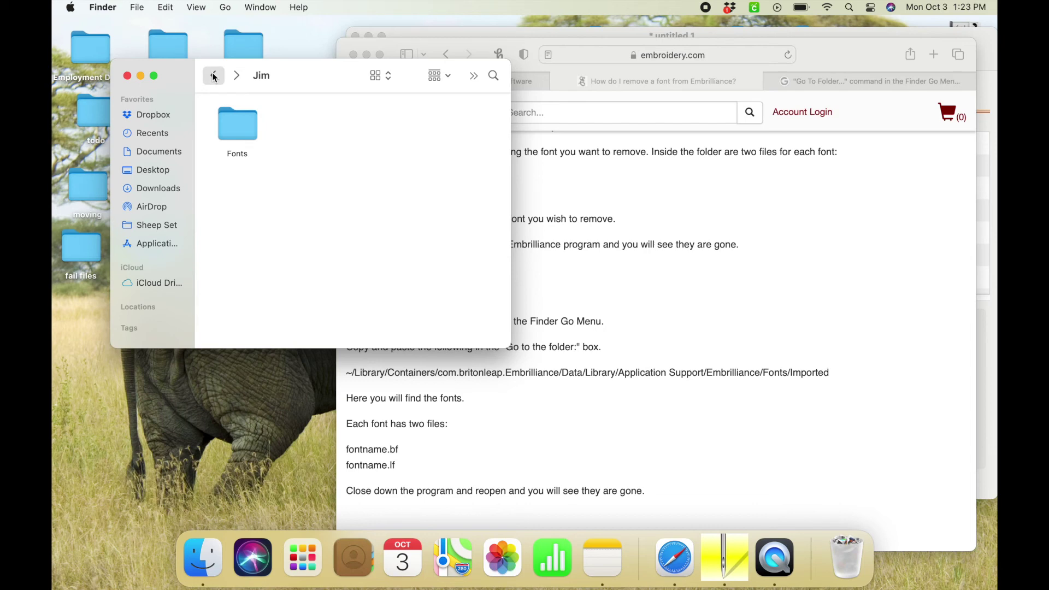
{"action": "left_click", "coordinate": [389, 139]}
{"action": "left_click_drag", "start_coordinate": [390, 139], "coordinate": [850, 569]}
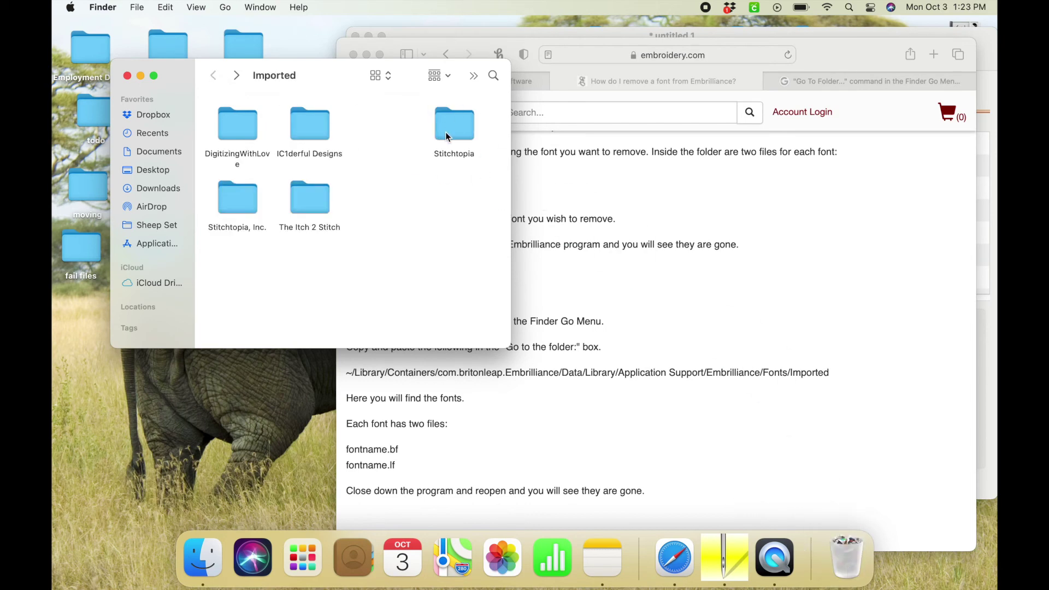
{"action": "left_click", "coordinate": [127, 76]}
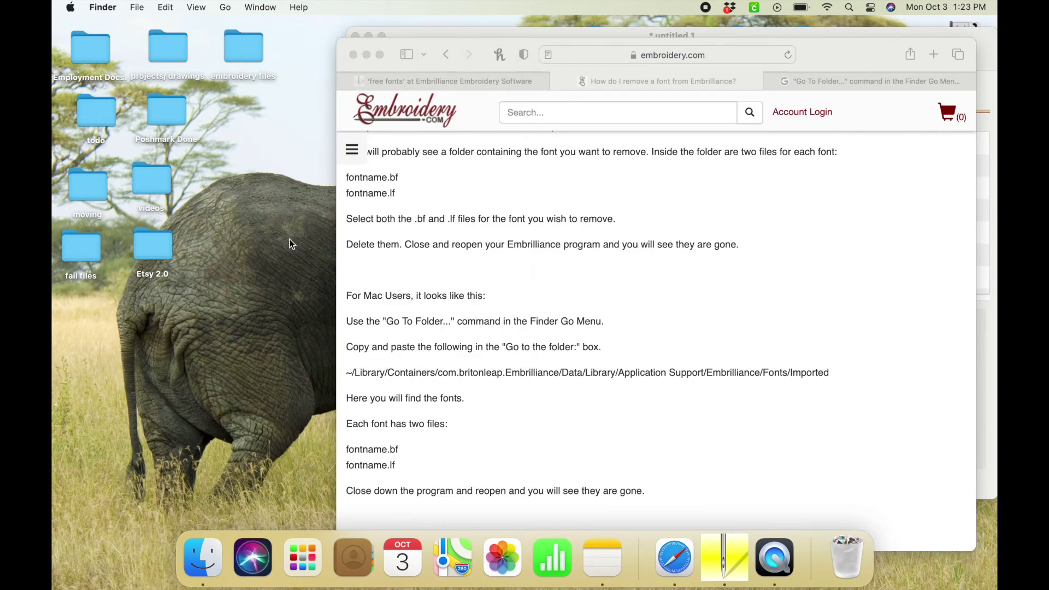
{"action": "left_click", "coordinate": [365, 55]}
- Quit Embrilliance without saving the current ABC design
{"action": "left_click", "coordinate": [366, 55]}
{"action": "left_click", "coordinate": [549, 45]}
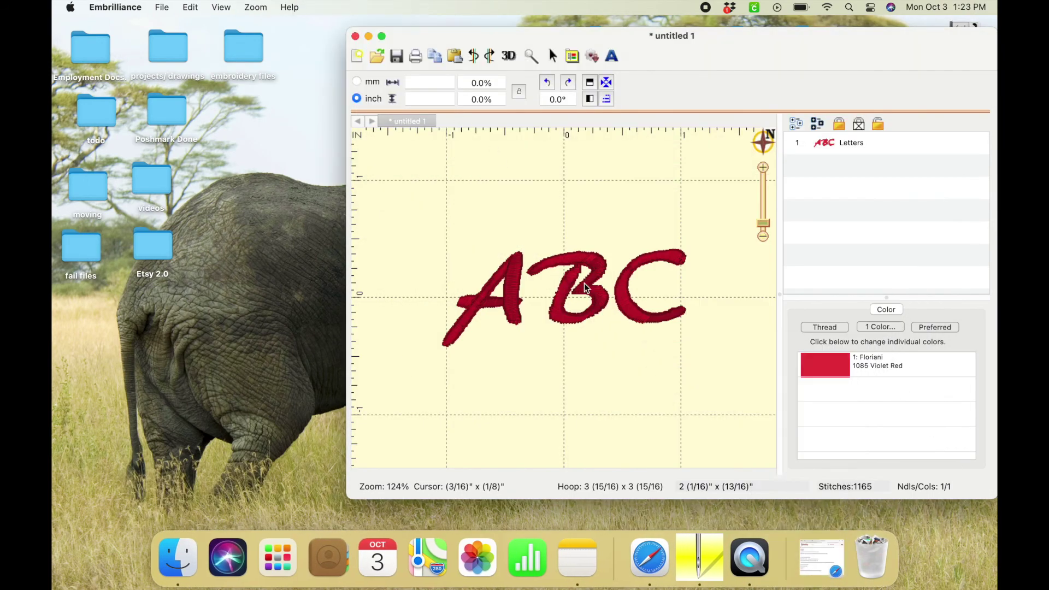
{"action": "left_click", "coordinate": [585, 283]}
{"action": "left_click", "coordinate": [355, 37]}
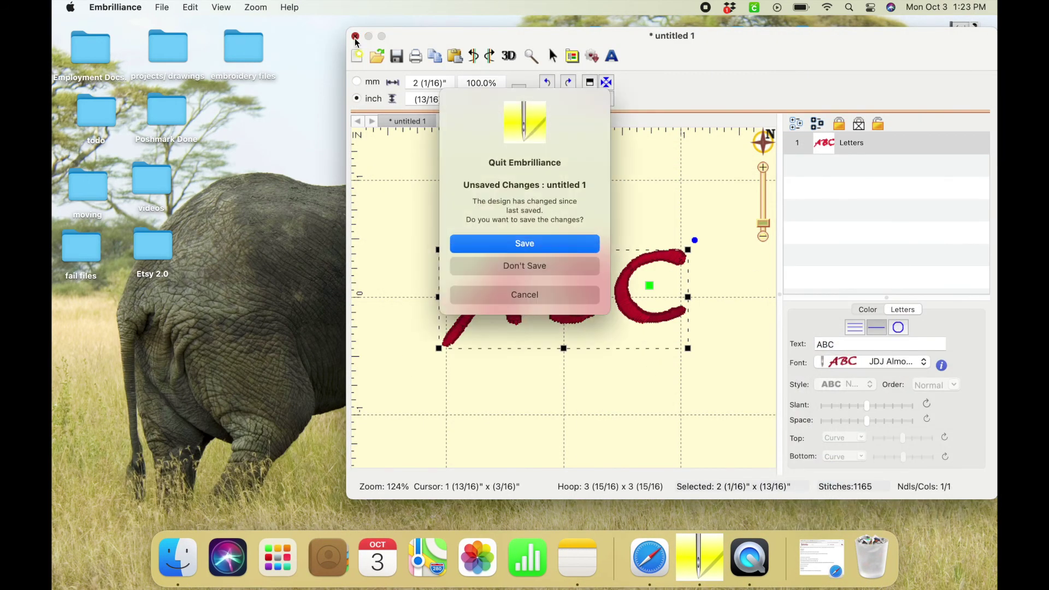
{"action": "left_click", "coordinate": [518, 266]}
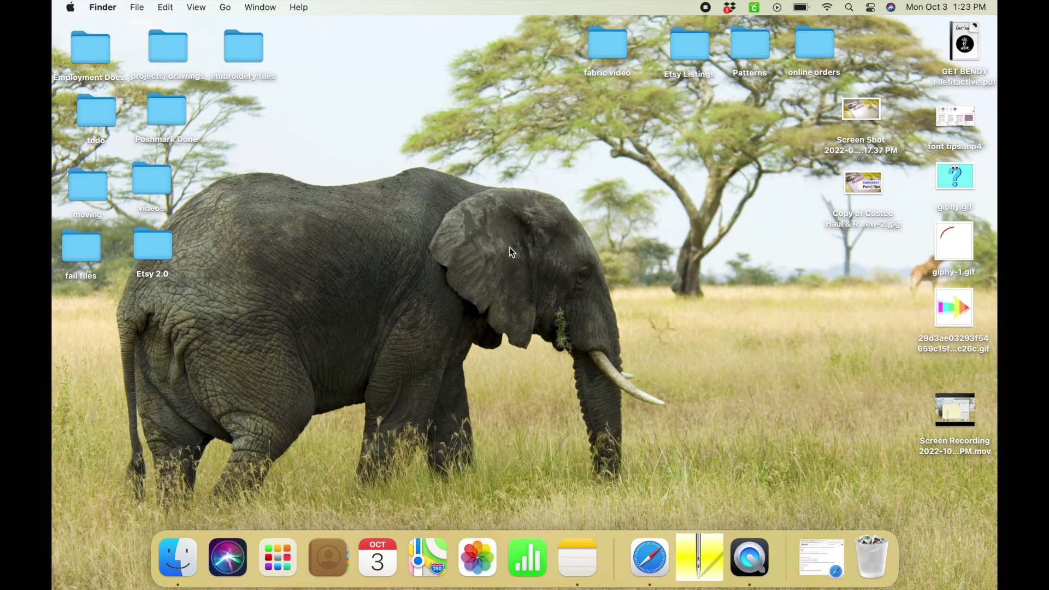
- Relaunch Embrilliance, add ABC lettering and confirm JDJ Almost Fancy is gone from the font list
{"action": "left_click", "coordinate": [713, 559]}
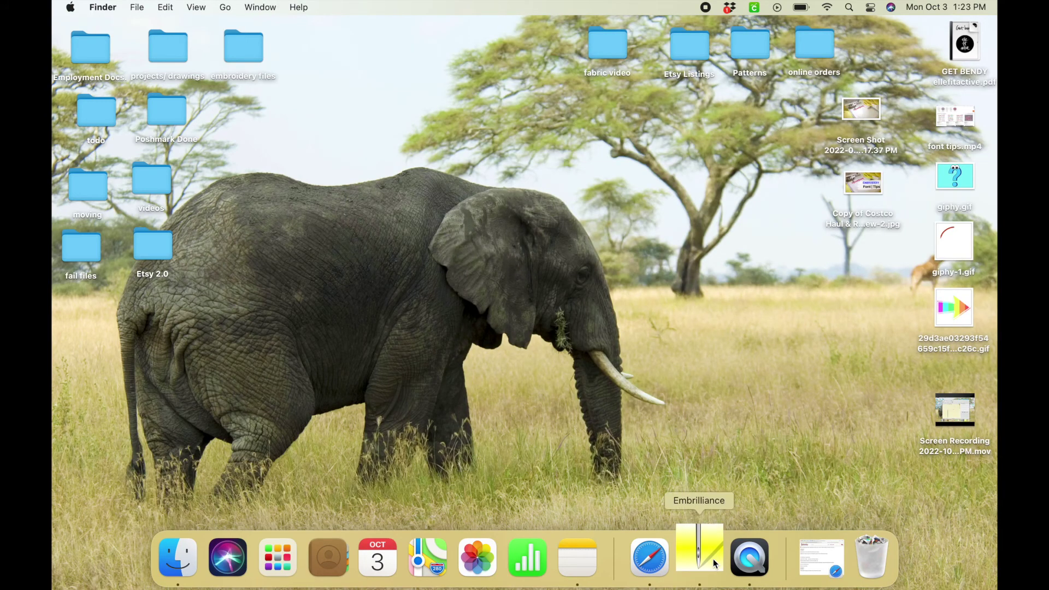
{"action": "left_click", "coordinate": [534, 311]}
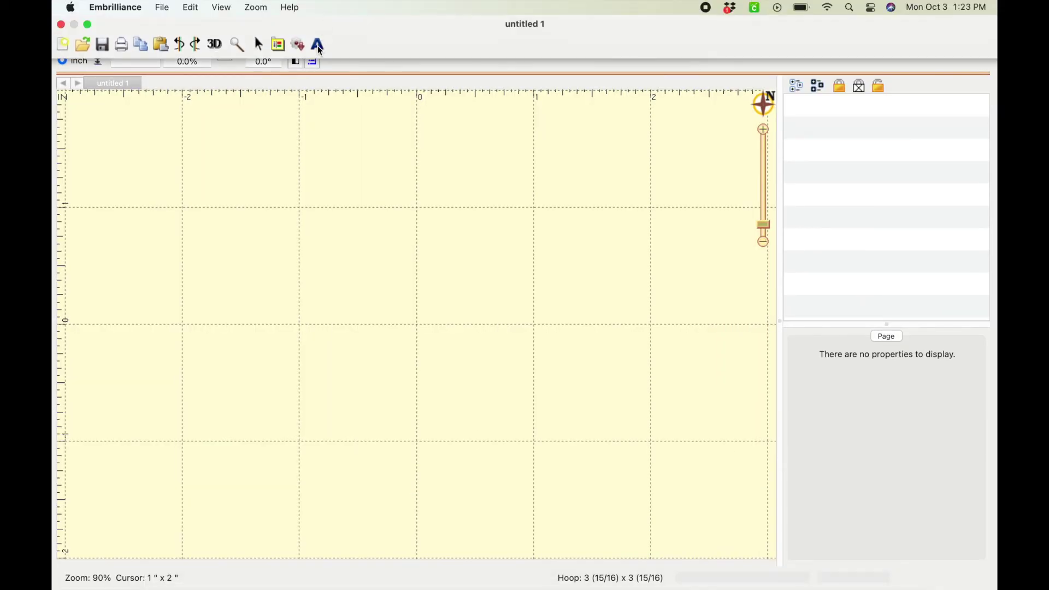
{"action": "left_click", "coordinate": [318, 44]}
{"action": "left_click", "coordinate": [918, 393]}
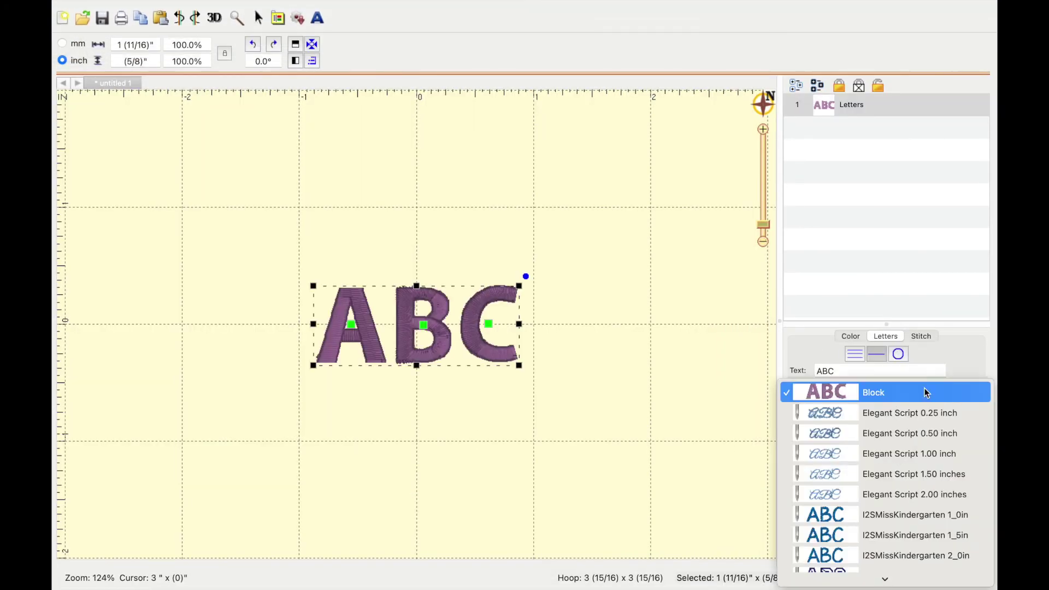
{"action": "scroll", "coordinate": [932, 520], "scroll_direction": "down", "scroll_amount": 3}
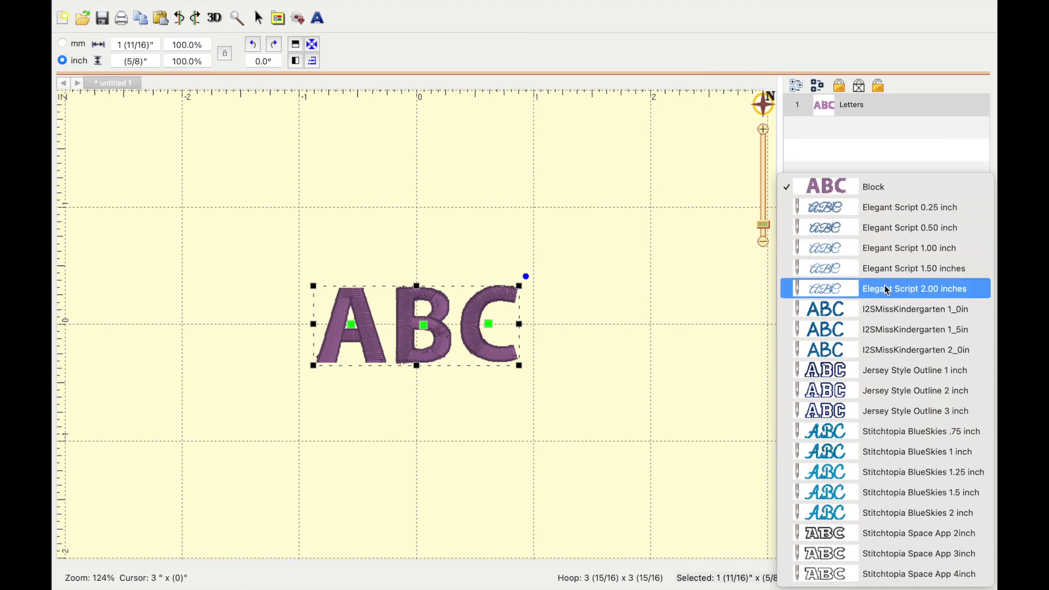
{"action": "key", "text": "Escape"}
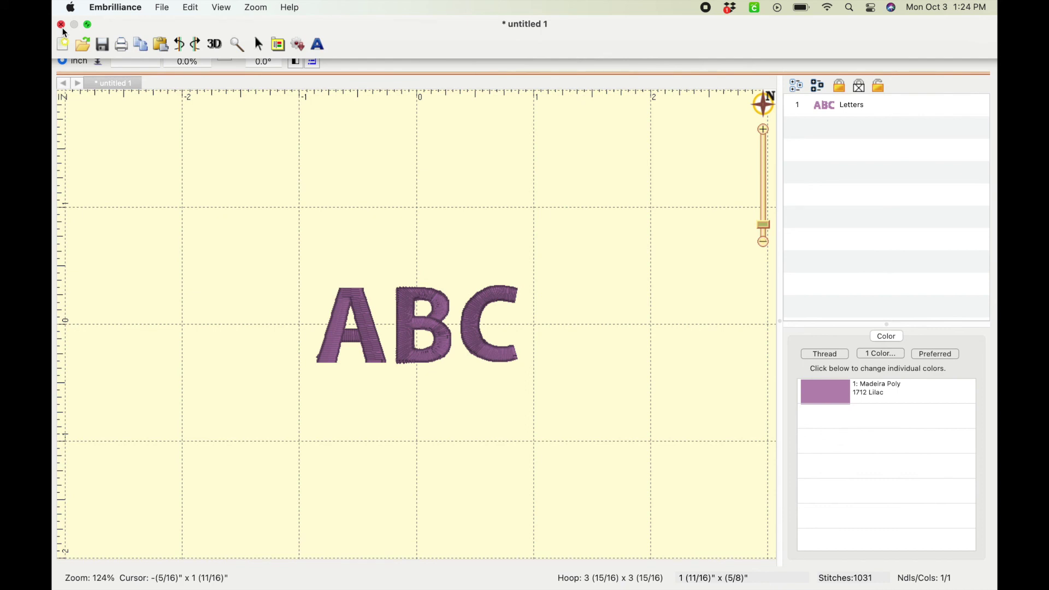
- Close the Embrilliance design with Don't Save, then show its recent designs from the Dock icon
{"action": "left_click", "coordinate": [61, 24]}
{"action": "left_click", "coordinate": [544, 269]}
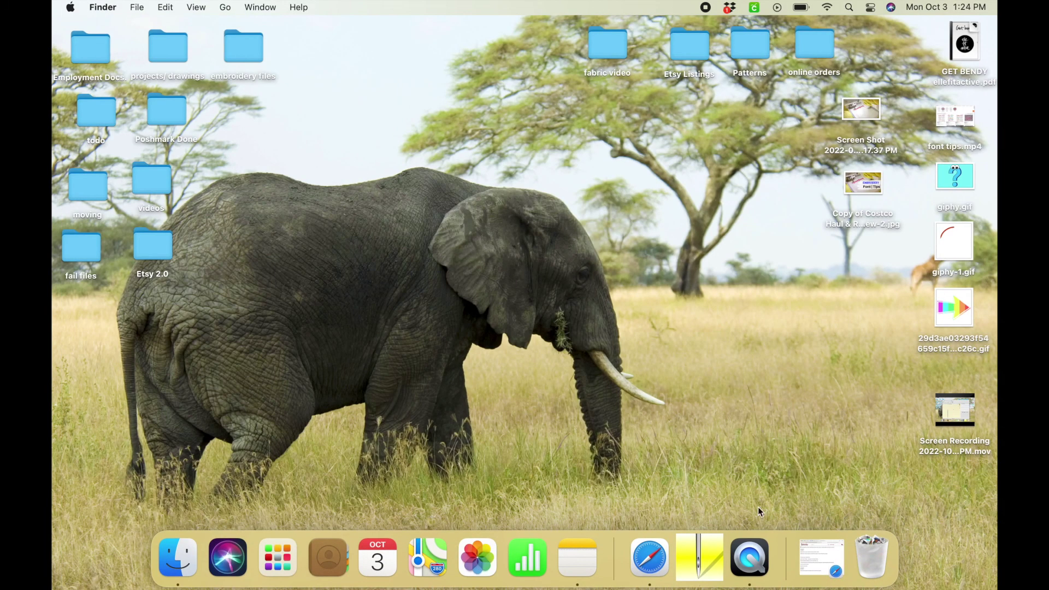
{"action": "right_click", "coordinate": [708, 553]}
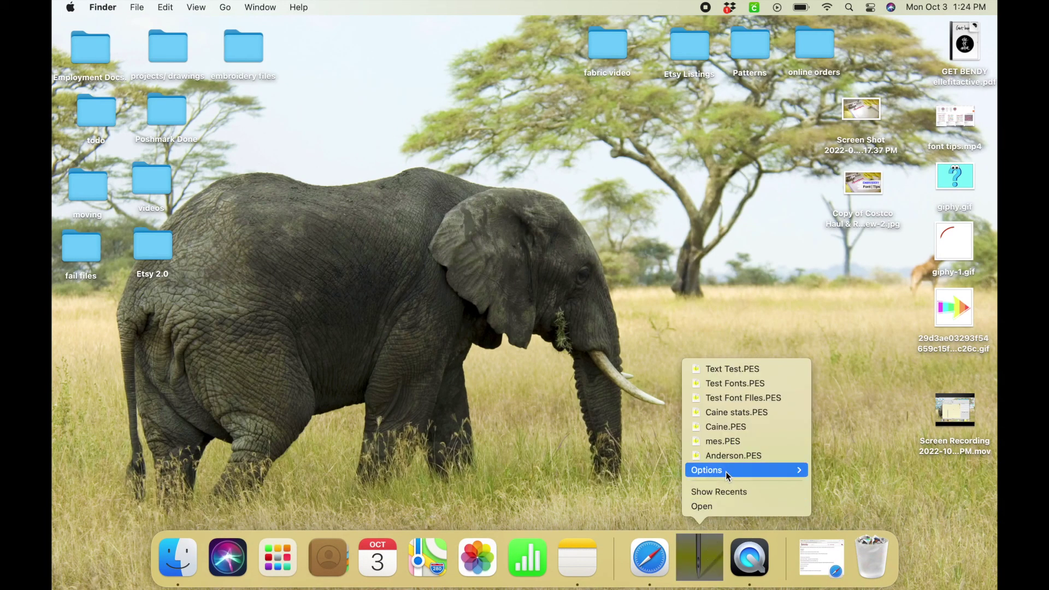